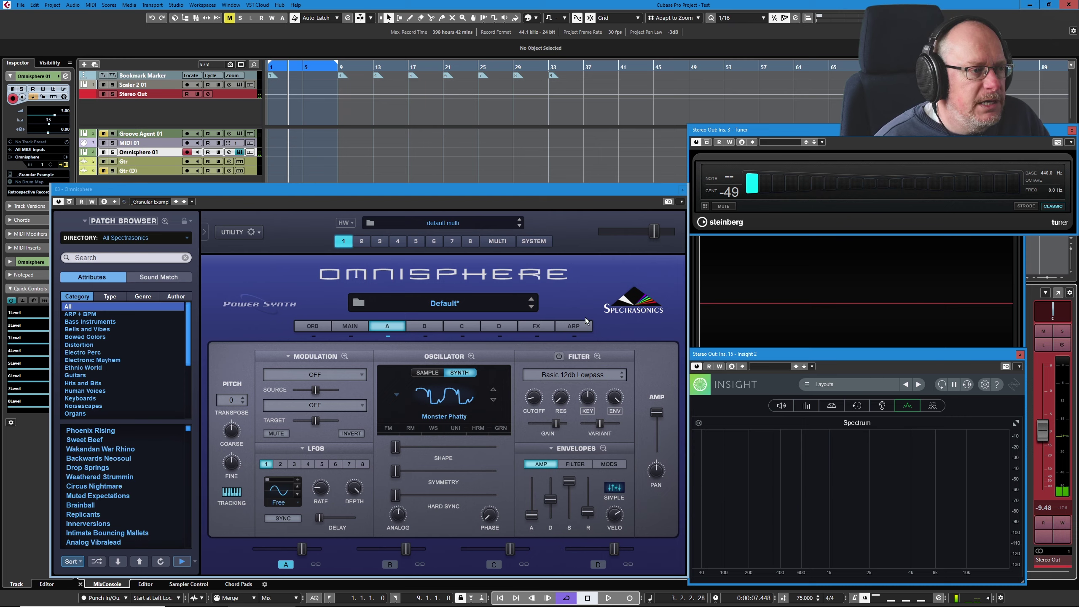
Step: Switch Omnisphere to the ARP page to display the current patch's arpeggiator
{"action": "left_click", "coordinate": [573, 326]}
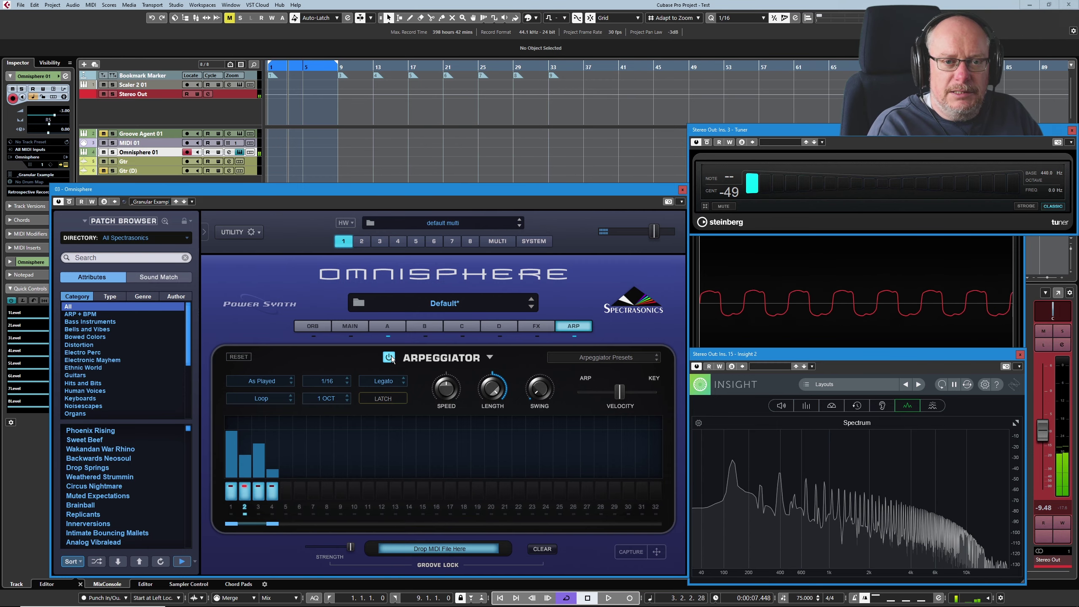
Step: Try the Up/Down, Up/Down+, Join and Spread arp modes, ending on Up/Down
{"action": "left_click", "coordinate": [267, 382]}
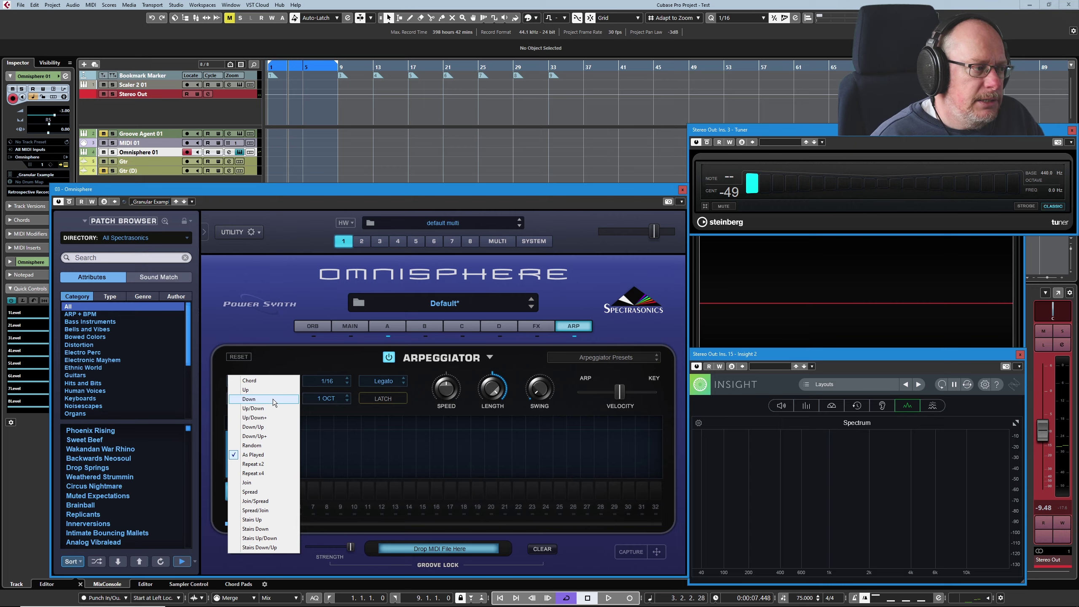
{"action": "left_click", "coordinate": [256, 408]}
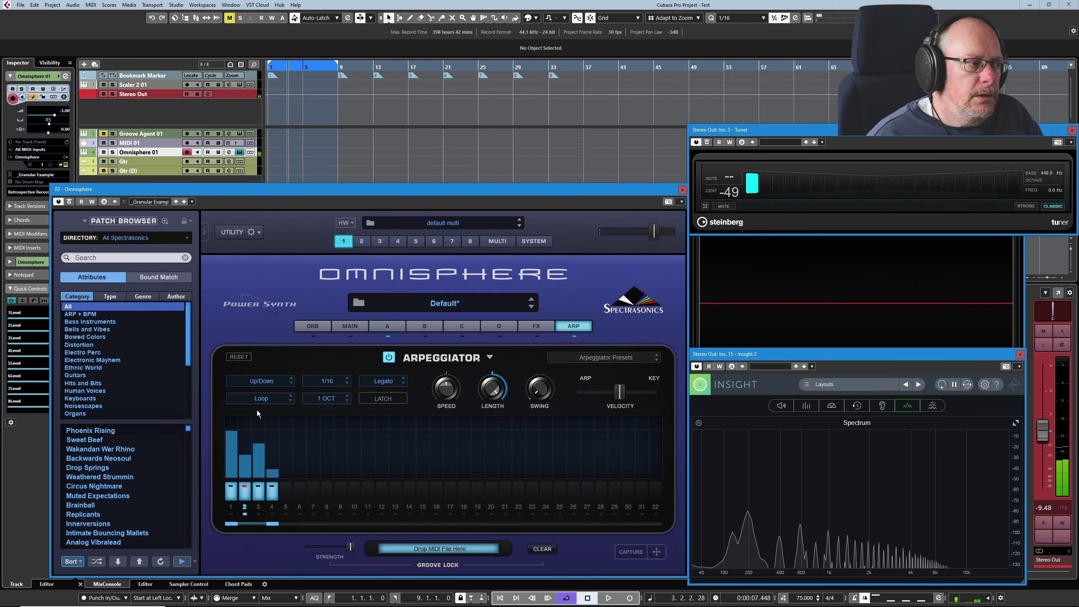
{"action": "left_click", "coordinate": [269, 382]}
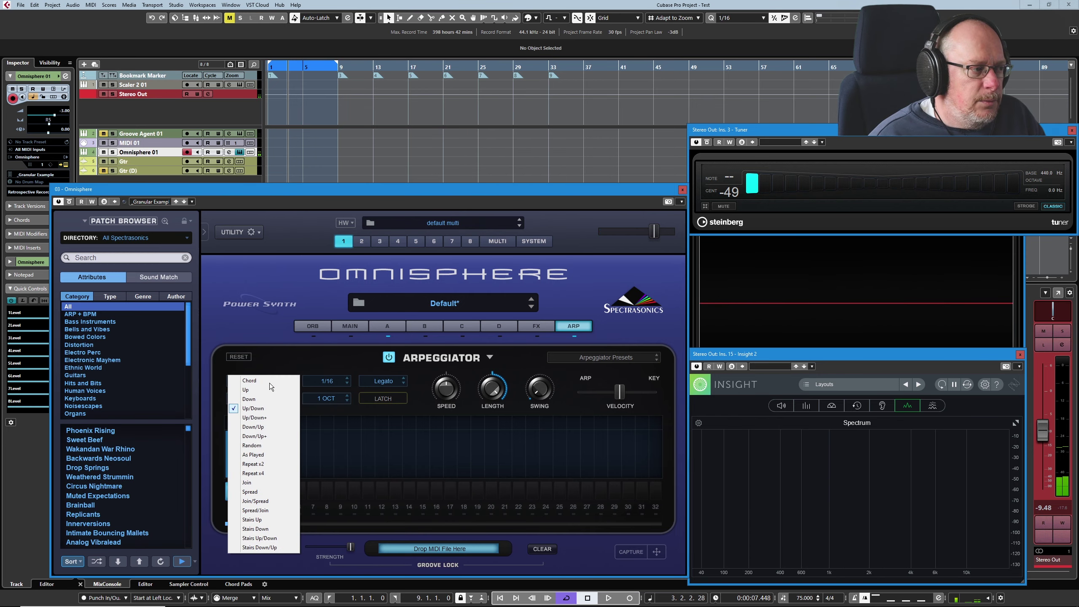
{"action": "left_click", "coordinate": [255, 418]}
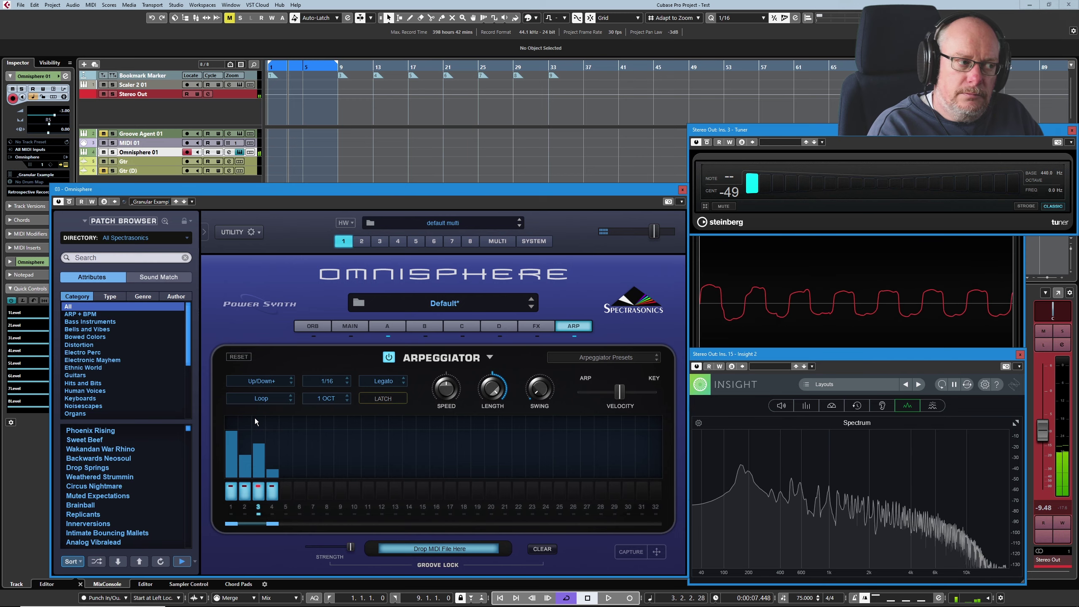
{"action": "left_click", "coordinate": [268, 384]}
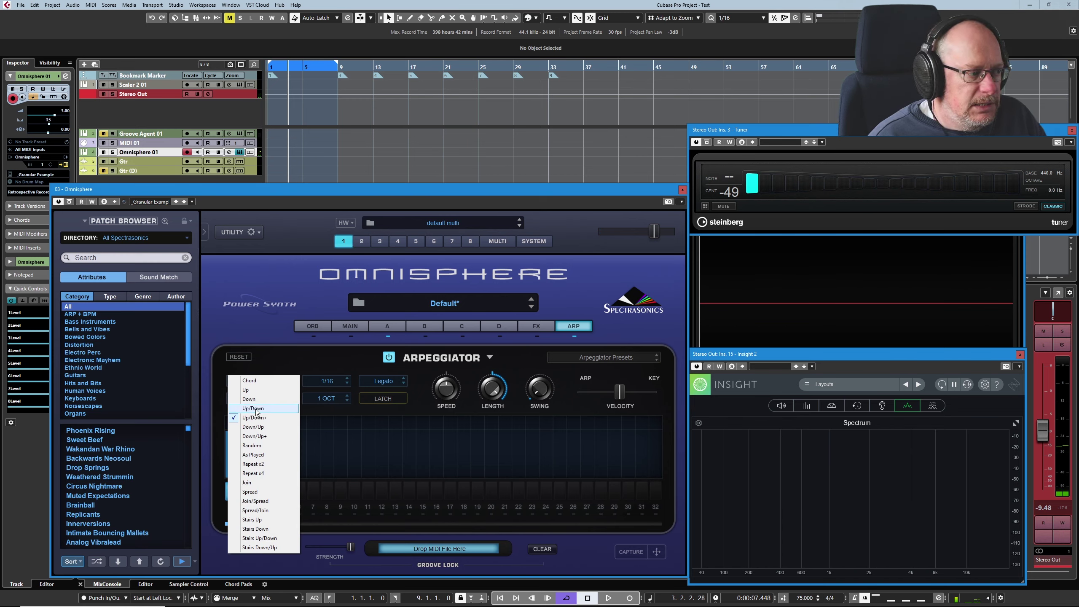
{"action": "left_click", "coordinate": [259, 485]}
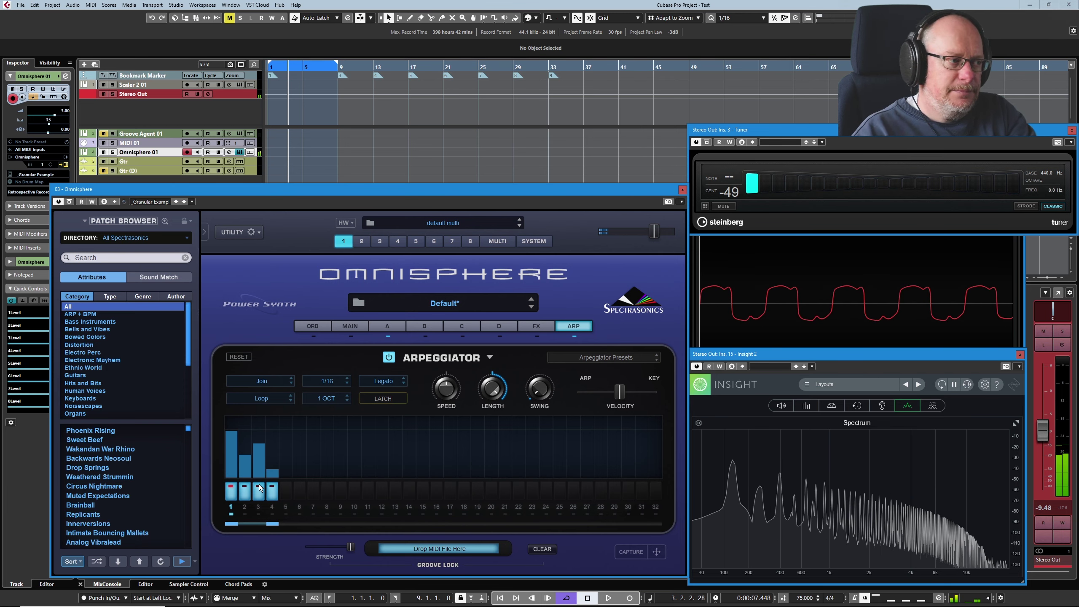
{"action": "left_click", "coordinate": [270, 380]}
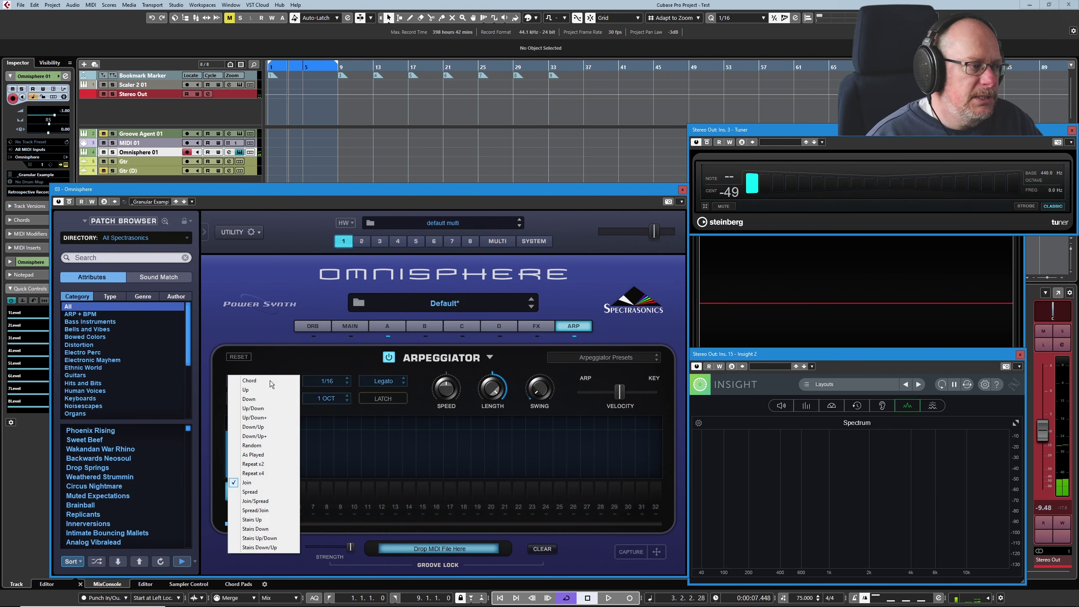
{"action": "left_click", "coordinate": [263, 493]}
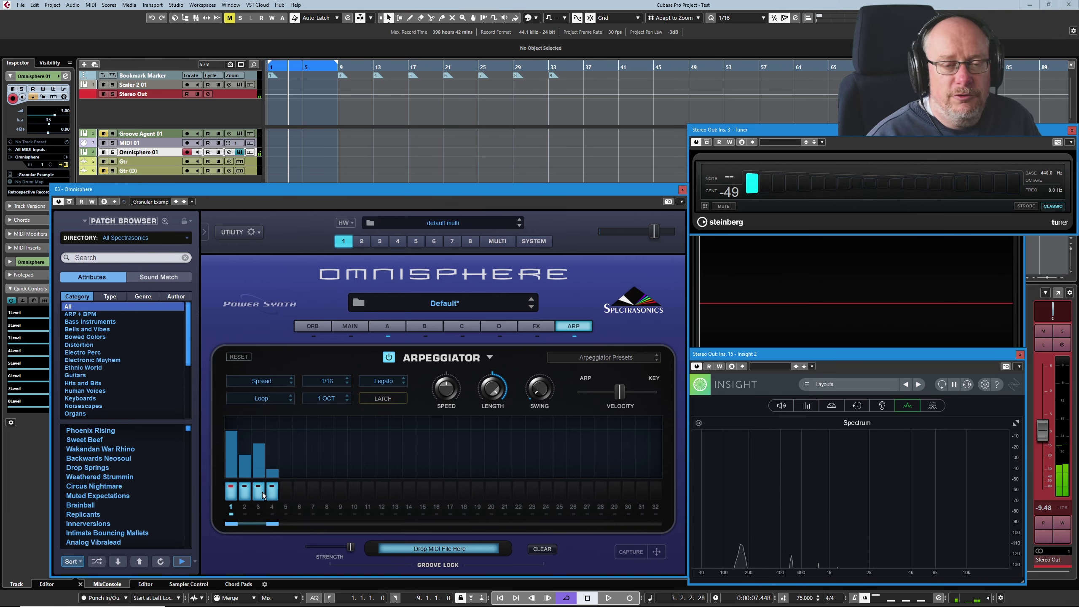
{"action": "left_click", "coordinate": [272, 383]}
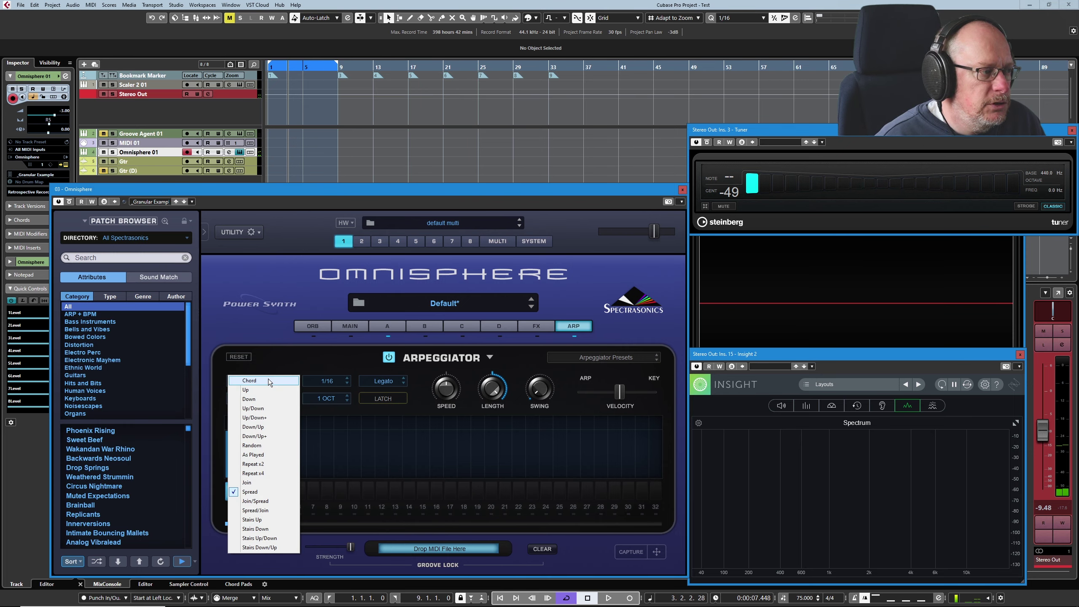
{"action": "left_click", "coordinate": [263, 408]}
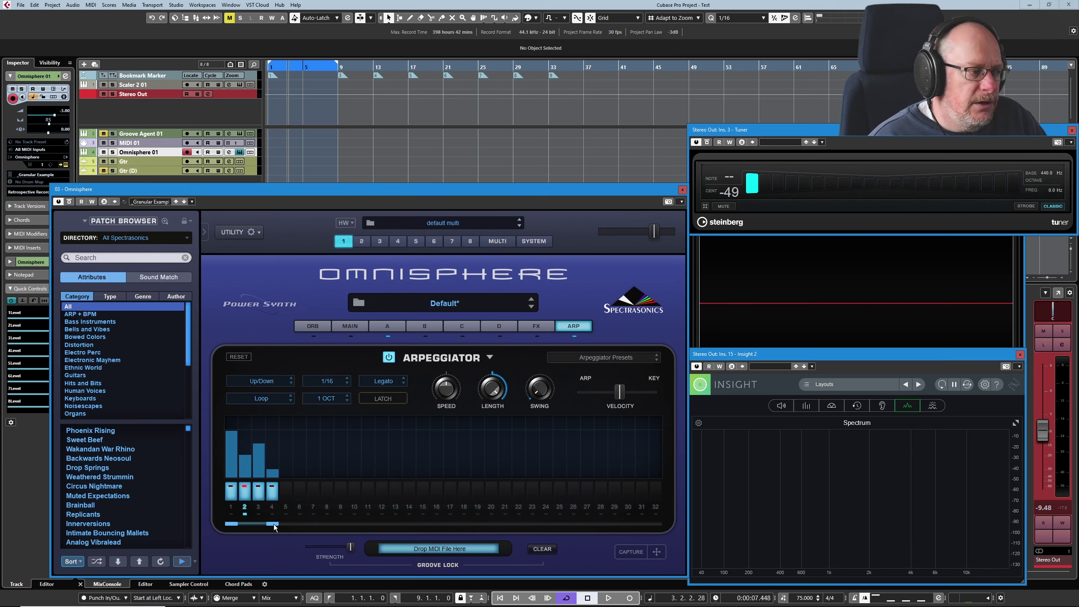
Step: Draw a falling velocity ramp across steps 2–4 and set the ARP/KEY Velocity slider fully to ARP
{"action": "mouse_move", "coordinate": [275, 523]}
{"action": "left_mouse_down"}
{"action": "mouse_move", "coordinate": [676, 514]}
{"action": "mouse_move", "coordinate": [269, 505]}
{"action": "left_mouse_up"}
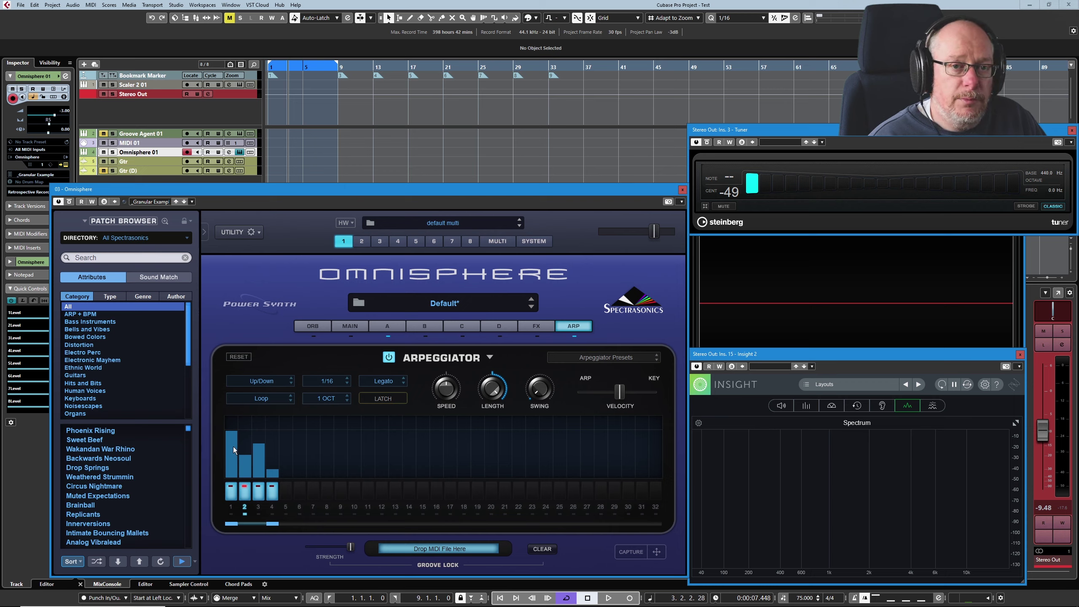
{"action": "left_click_drag", "start_coordinate": [232, 435], "coordinate": [272, 473]}
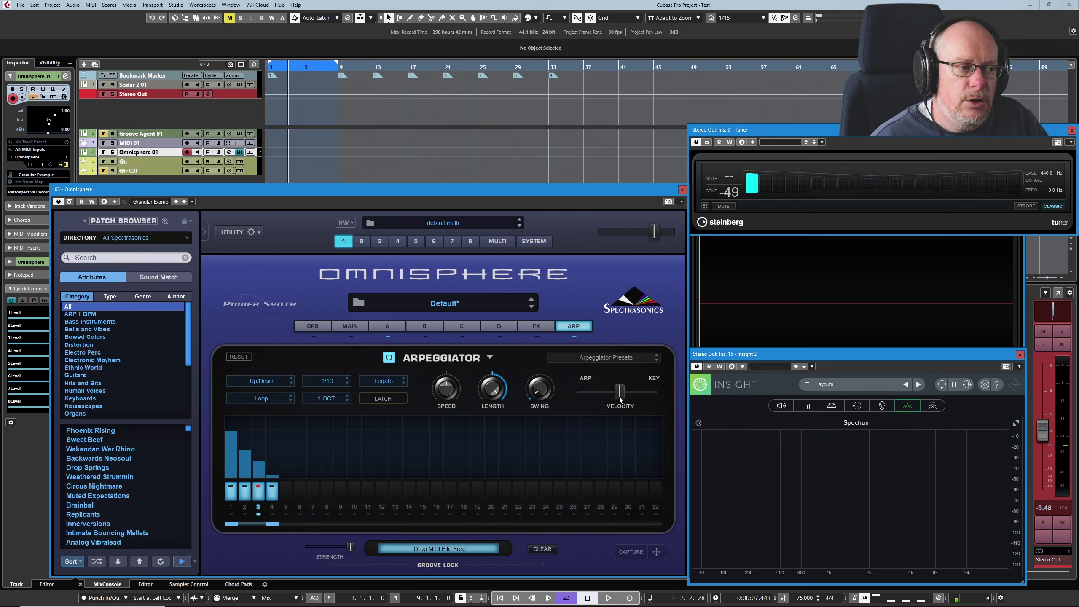
{"action": "mouse_move", "coordinate": [620, 400]}
{"action": "left_mouse_down"}
{"action": "mouse_move", "coordinate": [642, 401]}
{"action": "mouse_move", "coordinate": [622, 394]}
{"action": "left_mouse_up"}
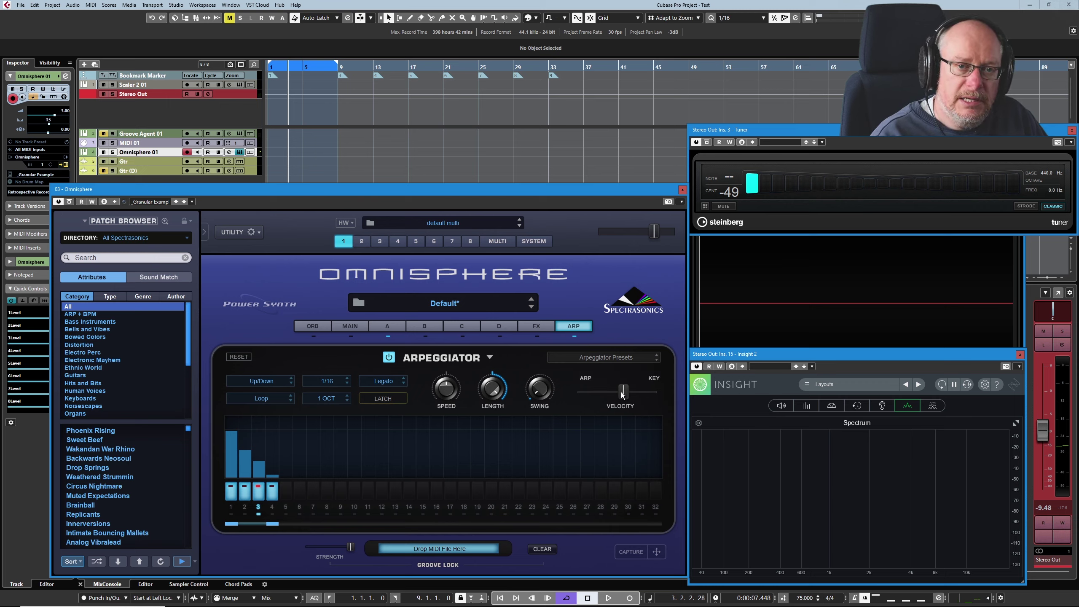
{"action": "left_click_drag", "start_coordinate": [626, 396], "coordinate": [591, 396]}
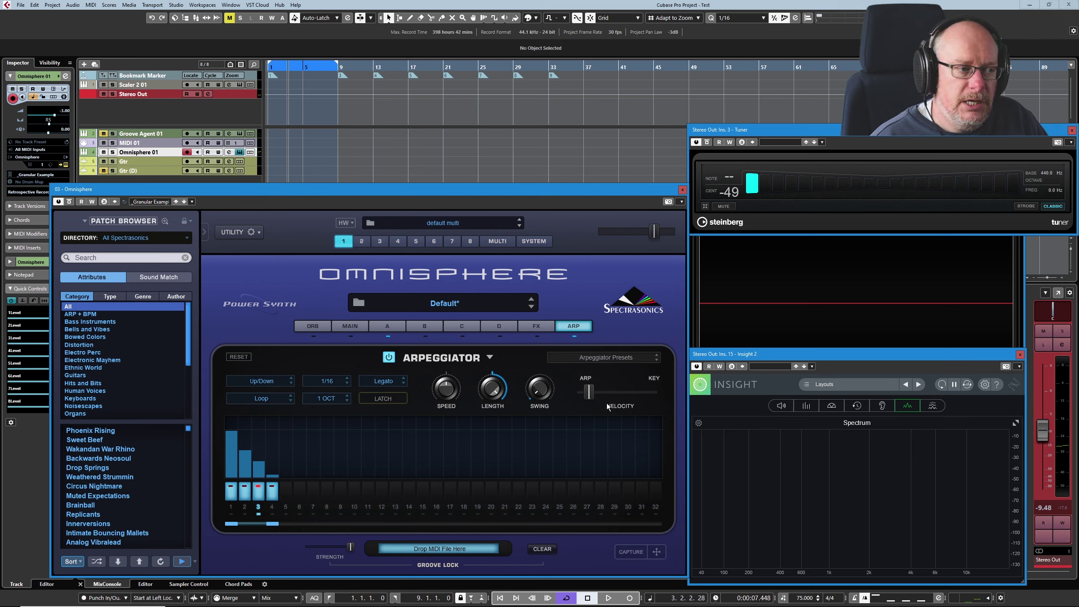
{"action": "left_click_drag", "start_coordinate": [590, 394], "coordinate": [663, 394]}
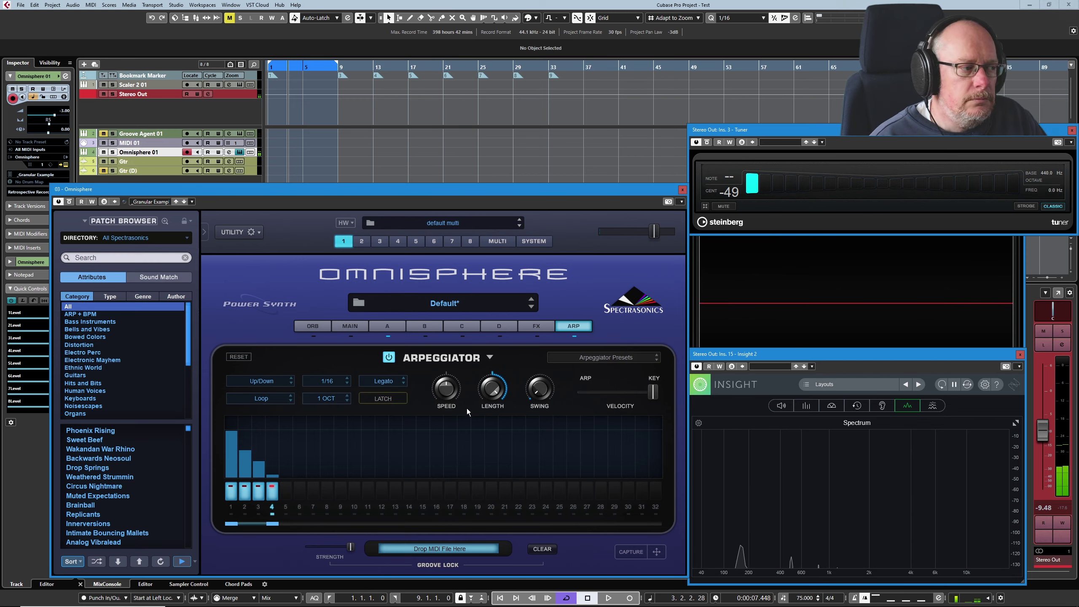
{"action": "left_click_drag", "start_coordinate": [653, 392], "coordinate": [581, 392]}
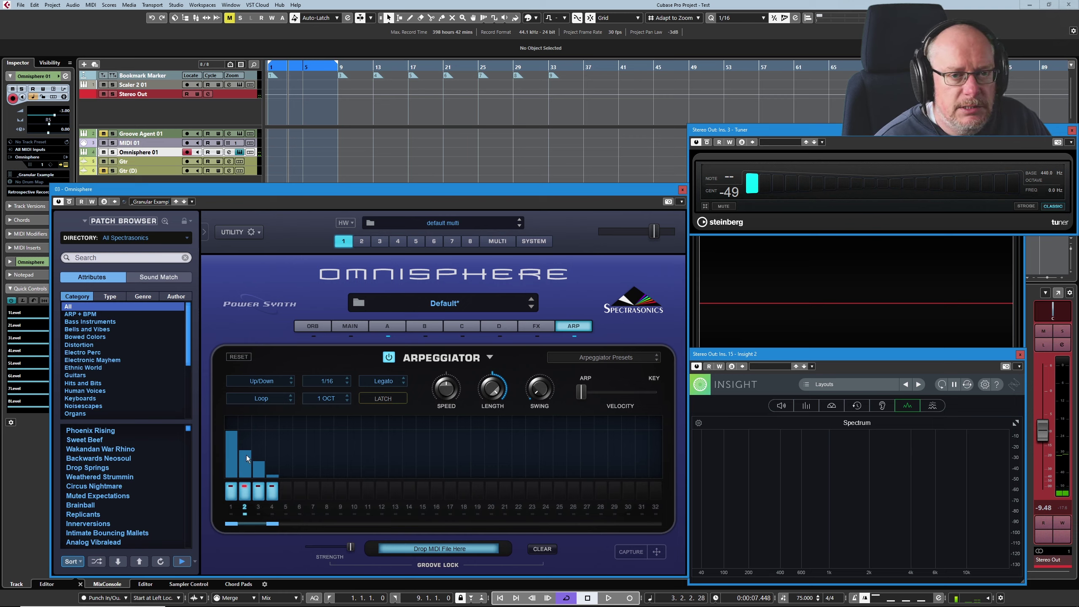
Step: Set step 2's gate to a tie so step 1's note sustains through it
{"action": "left_click", "coordinate": [246, 493]}
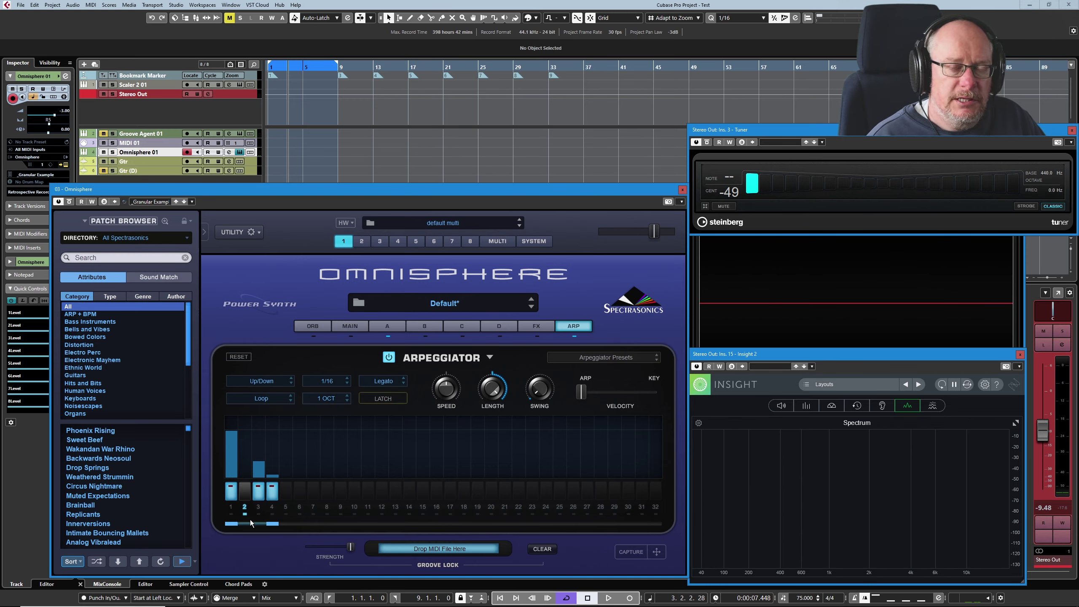
{"action": "left_click", "coordinate": [244, 491]}
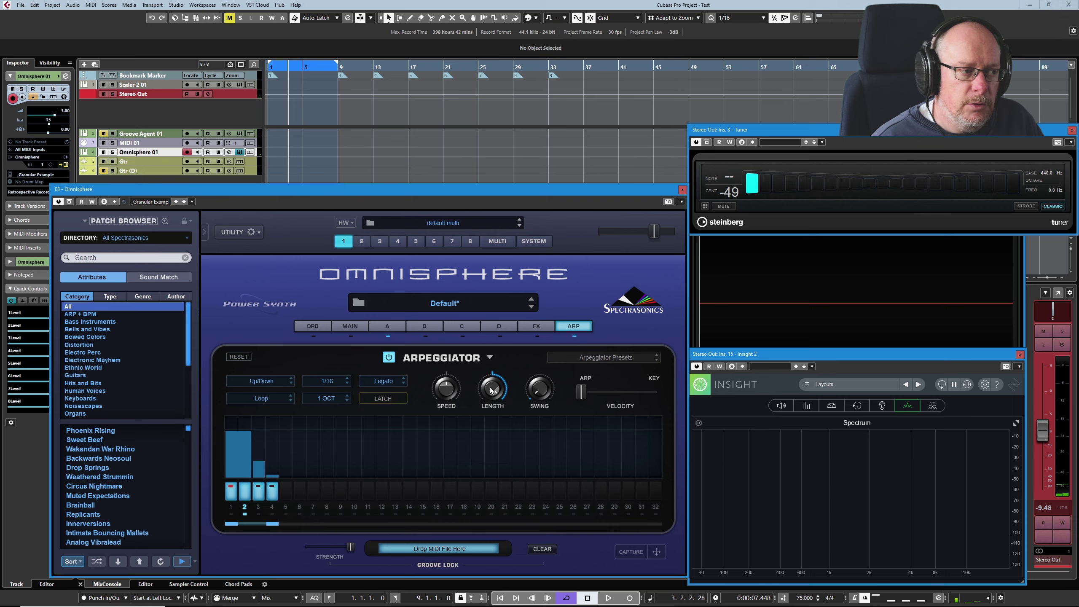
Step: Lower the note LENGTH to about 0.82 and stretch the pattern from 4 to 16 steps
{"action": "left_click_drag", "start_coordinate": [493, 390], "coordinate": [479, 412]}
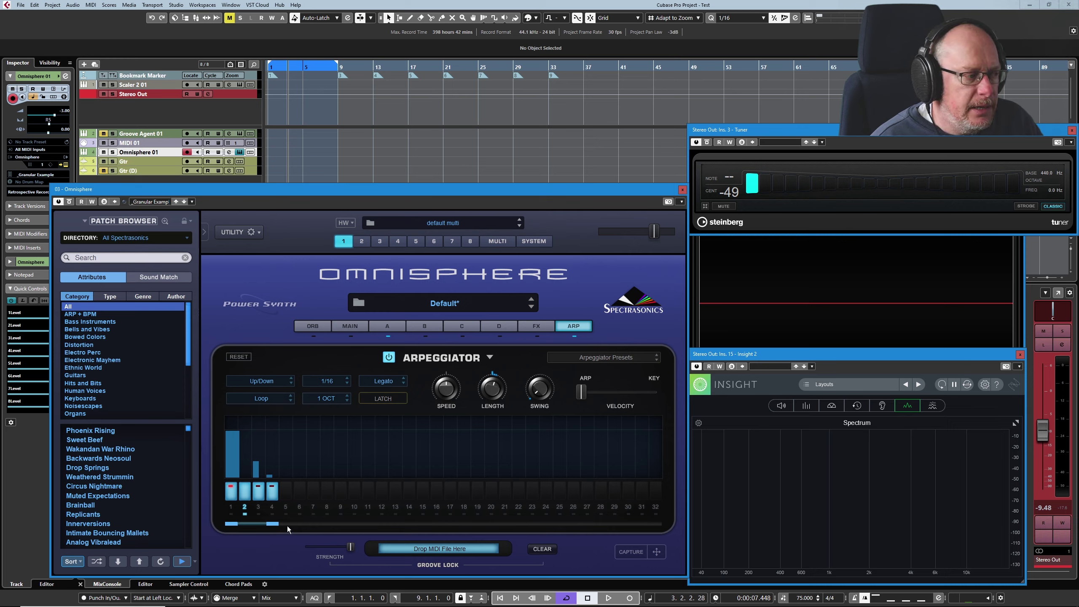
{"action": "left_click_drag", "start_coordinate": [275, 523], "coordinate": [434, 526]}
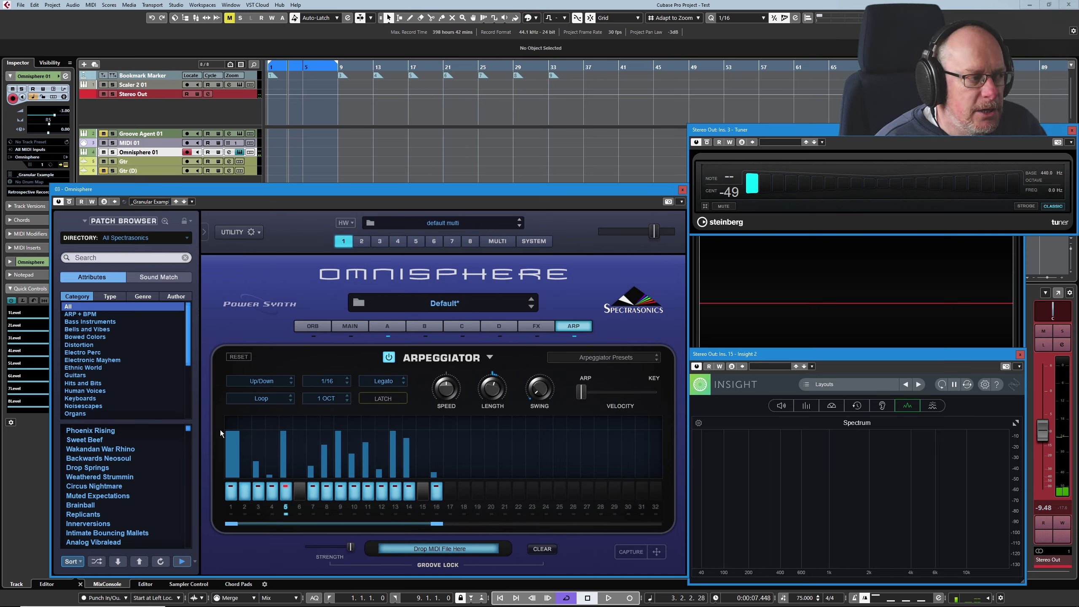
Step: Transpose step 9 up +12 and give step 11 a +7 slide
{"action": "right_click", "coordinate": [340, 422]}
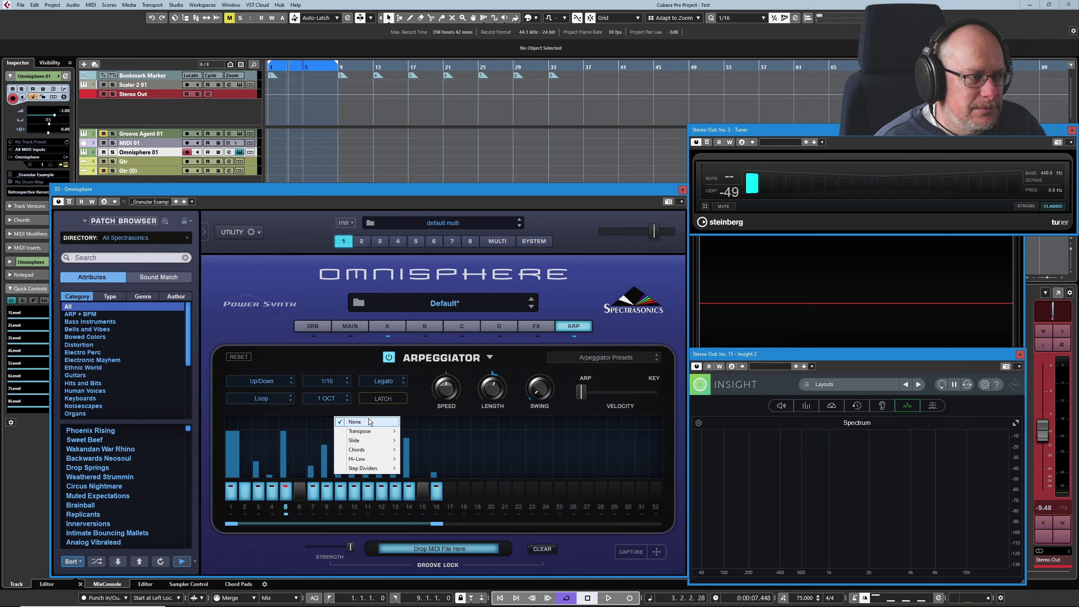
{"action": "mouse_move", "coordinate": [362, 432]}
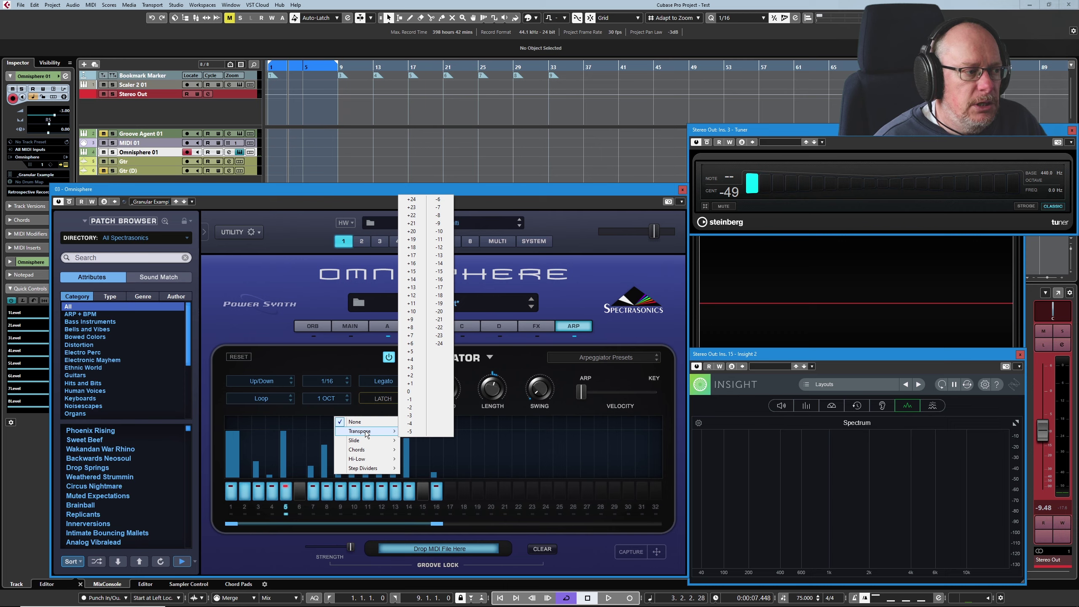
{"action": "left_click", "coordinate": [411, 295]}
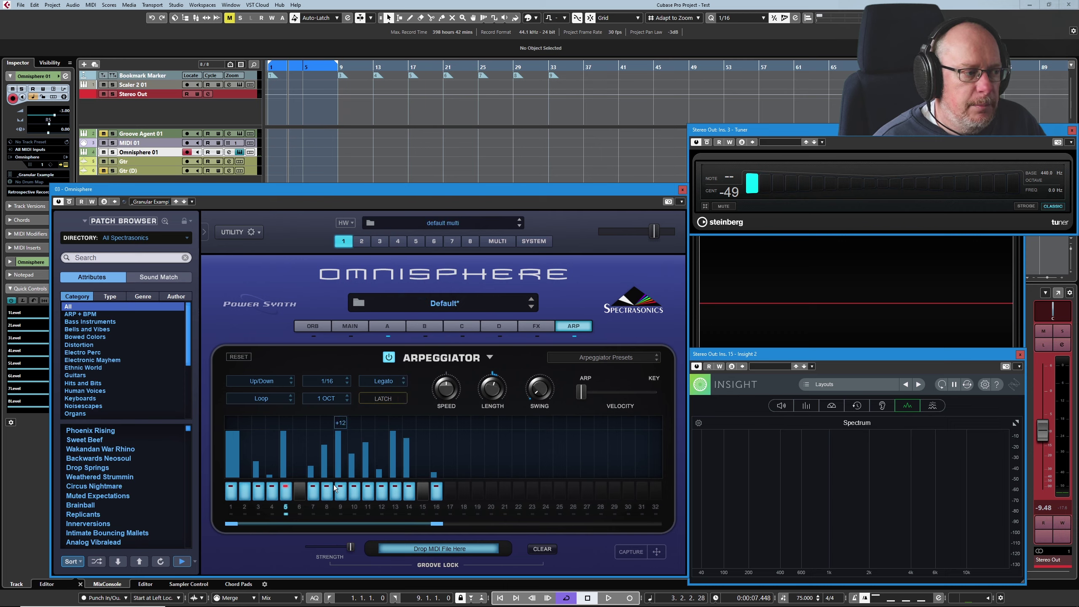
{"action": "right_click", "coordinate": [364, 421]}
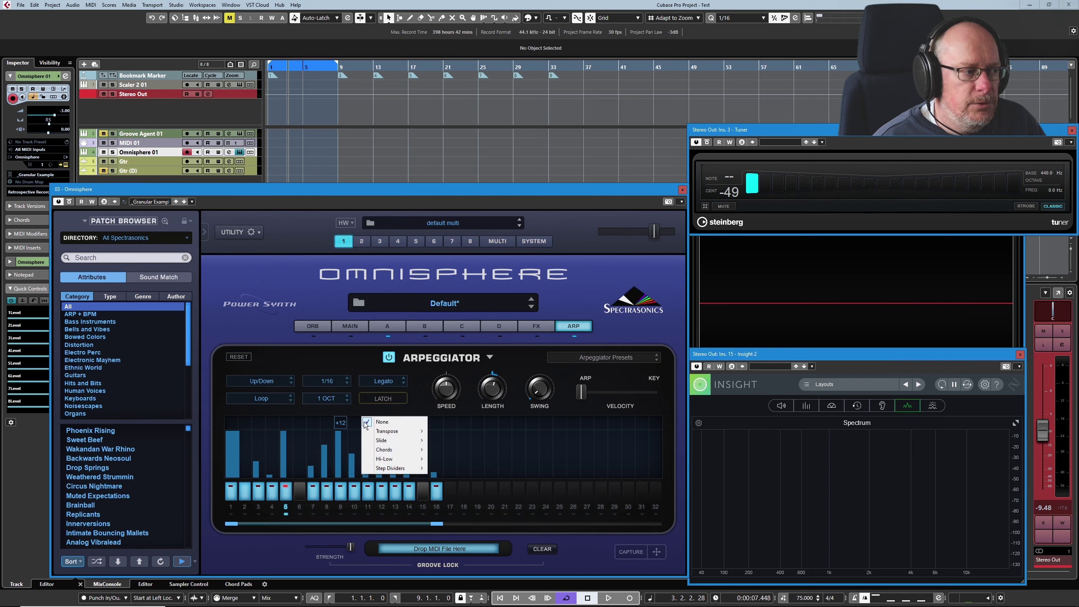
{"action": "mouse_move", "coordinate": [387, 442]}
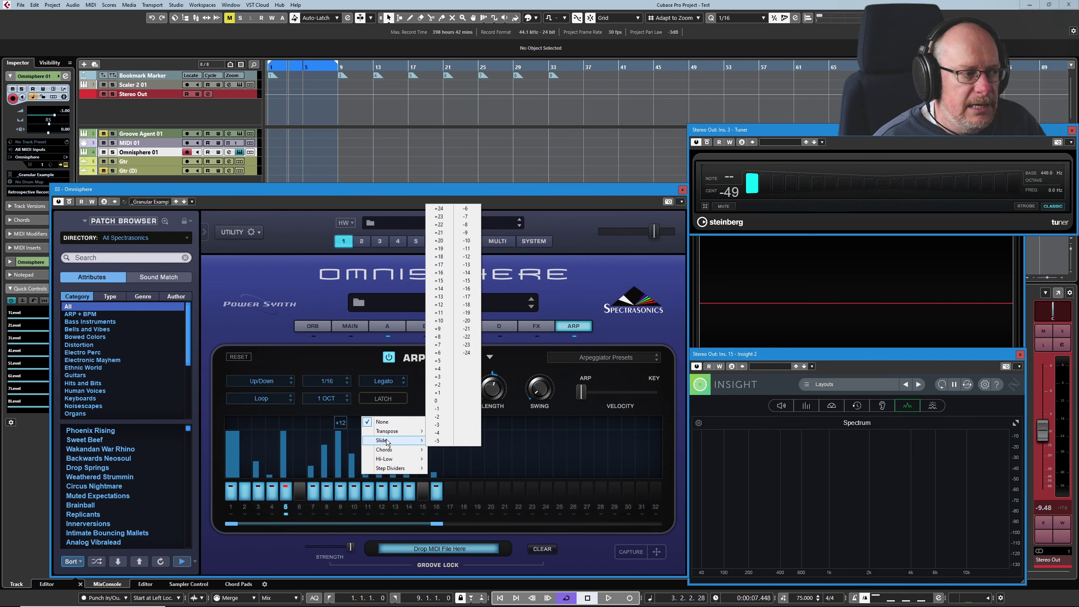
{"action": "left_click", "coordinate": [446, 345]}
Step: Turn steps 13 and 14 into chord steps
{"action": "right_click", "coordinate": [391, 424]}
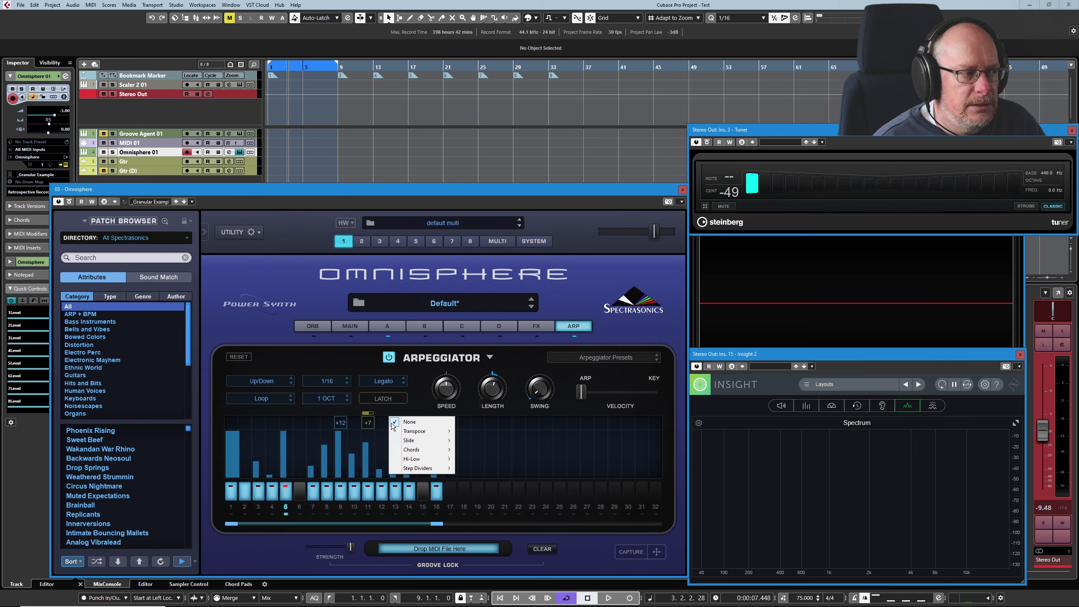
{"action": "mouse_move", "coordinate": [428, 449]}
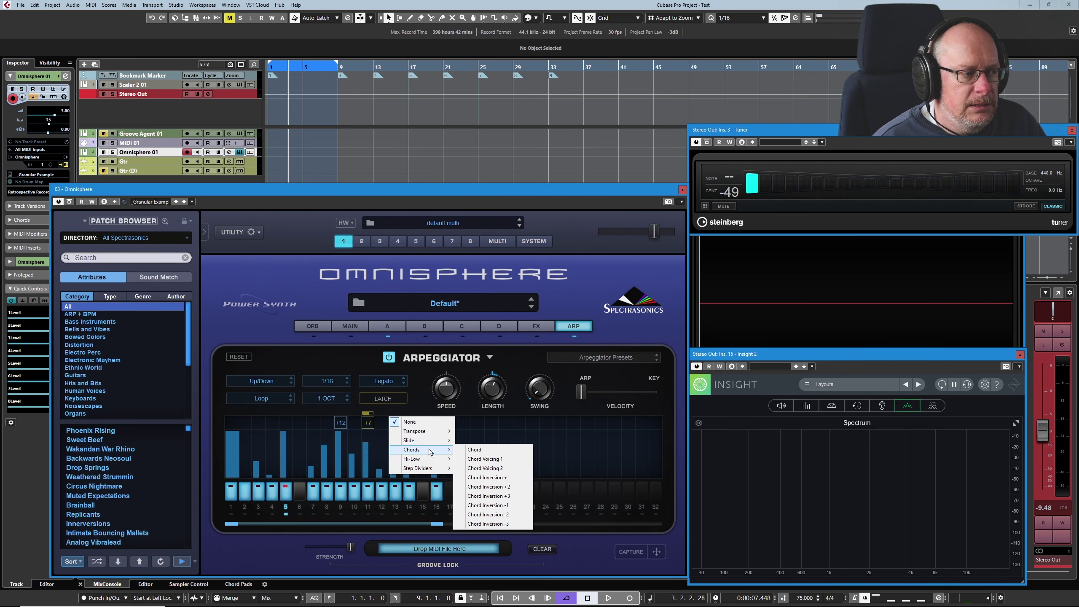
{"action": "left_click", "coordinate": [479, 450]}
{"action": "right_click", "coordinate": [408, 423]}
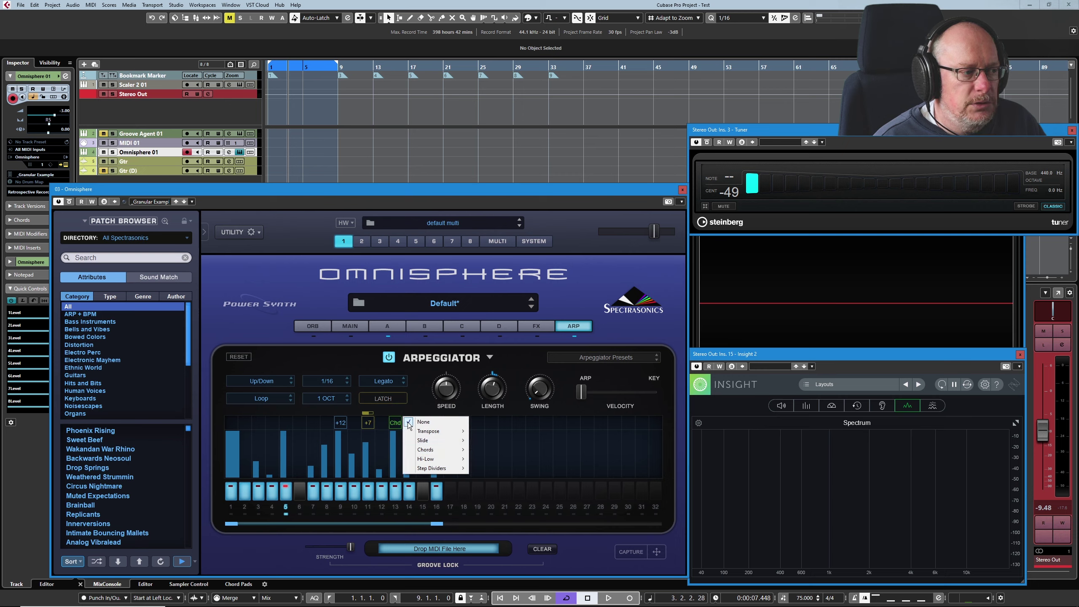
{"action": "mouse_move", "coordinate": [446, 450]}
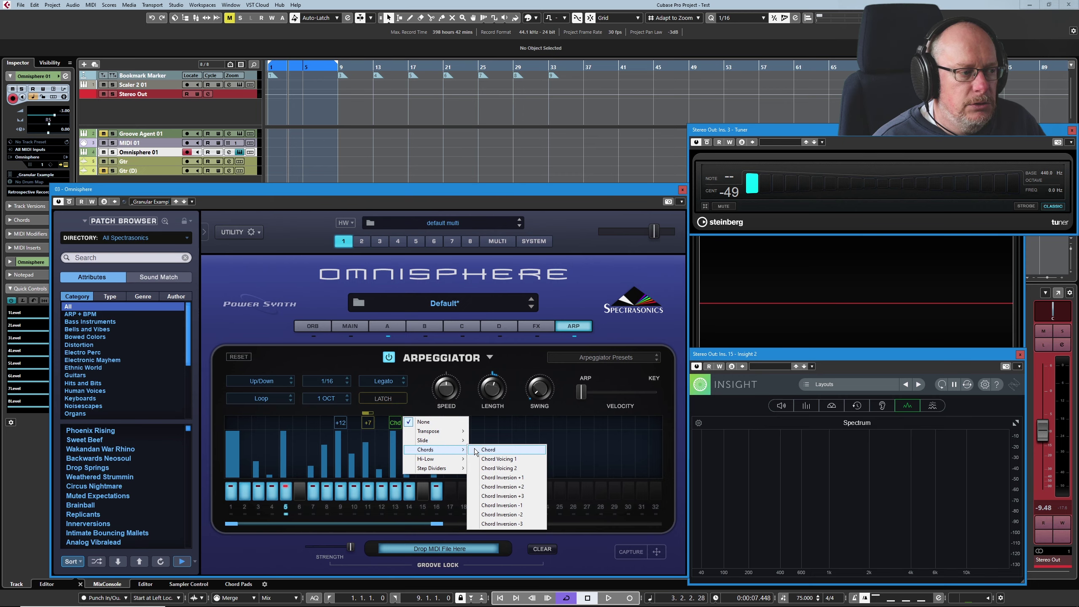
{"action": "left_click", "coordinate": [487, 451]}
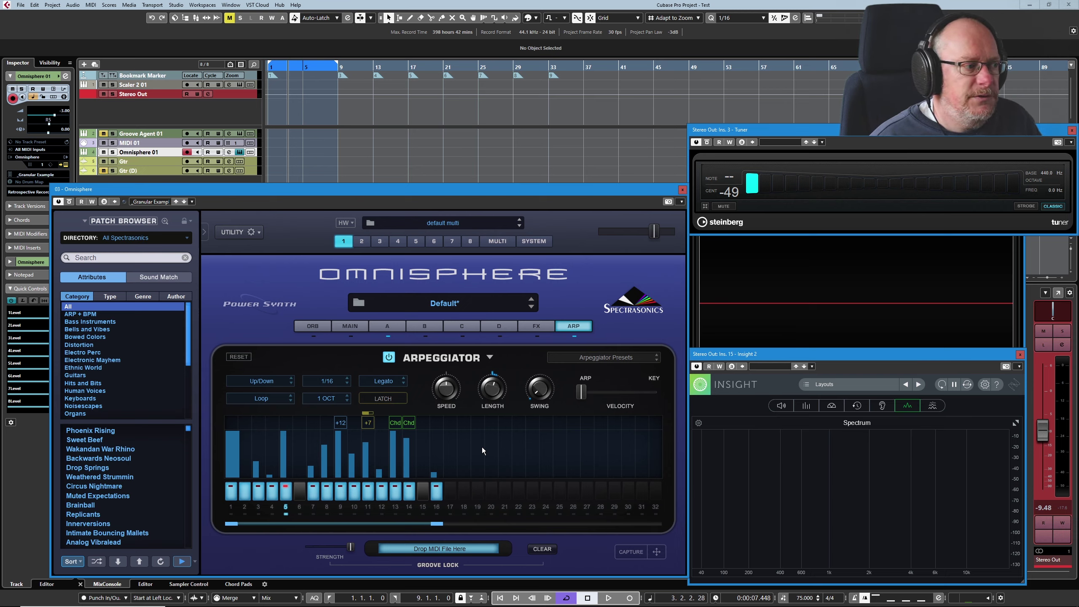
Step: Make step 5 play the lowest note and step 7 the highest note
{"action": "right_click", "coordinate": [285, 427]}
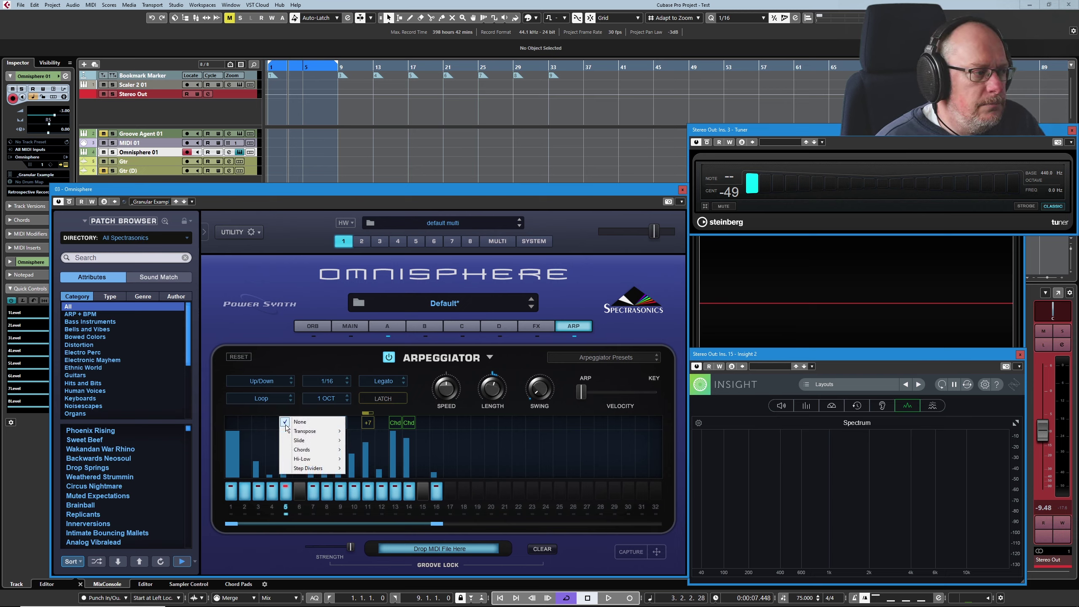
{"action": "mouse_move", "coordinate": [328, 461]}
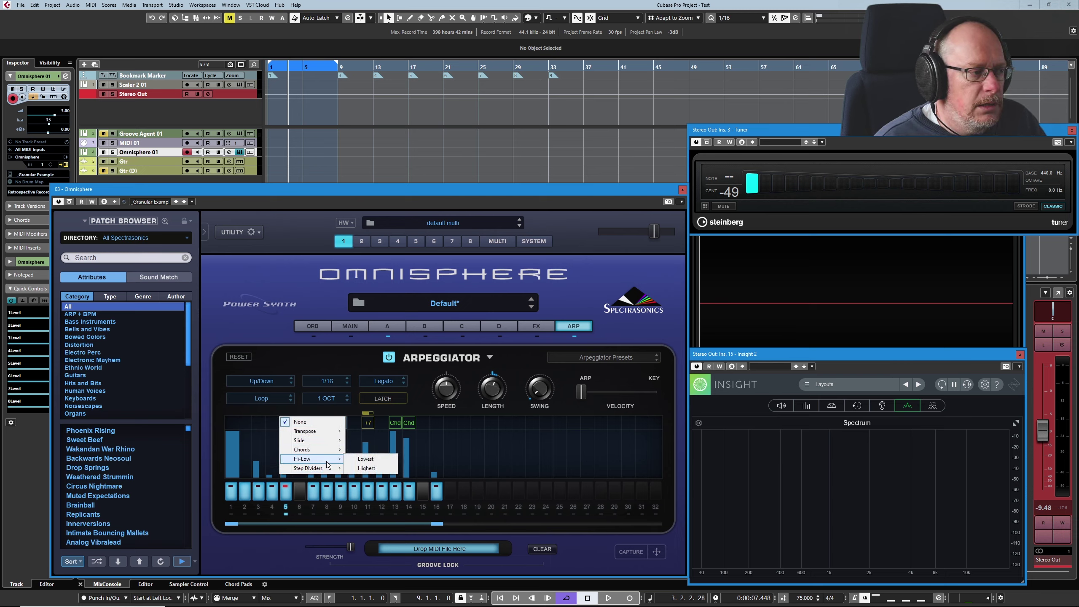
{"action": "left_click", "coordinate": [366, 460]}
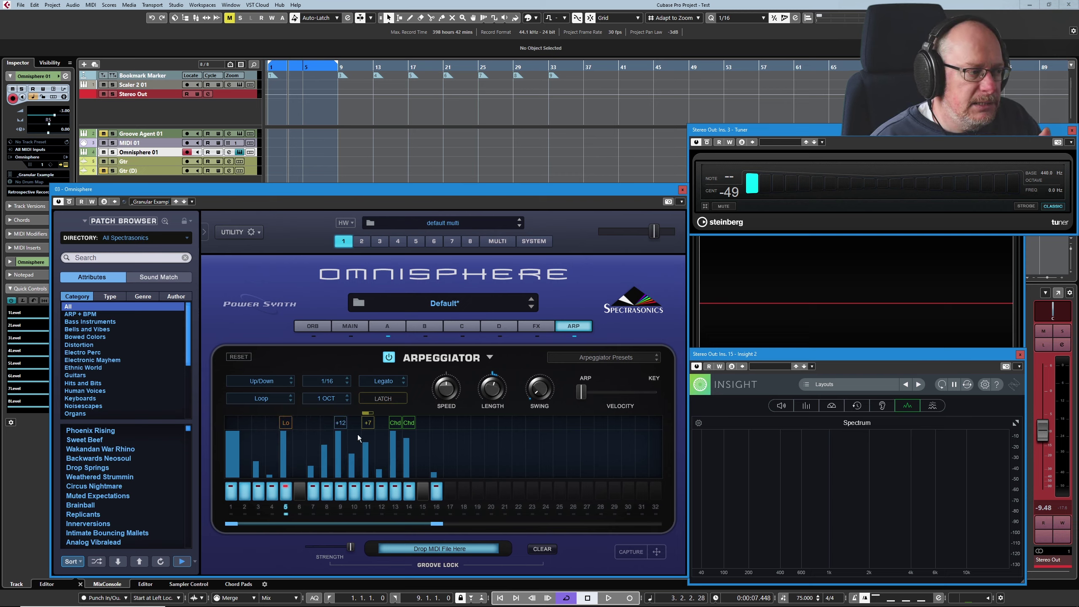
{"action": "left_click", "coordinate": [321, 428]}
{"action": "mouse_move", "coordinate": [365, 459]}
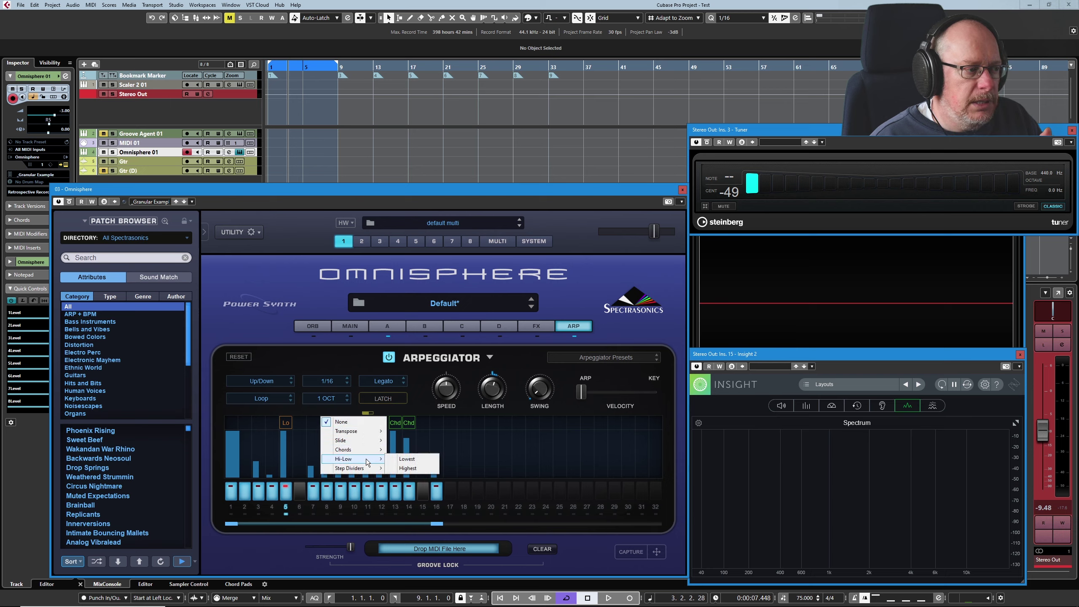
{"action": "left_click", "coordinate": [401, 468]}
Step: Add a rising step divider to step 1
{"action": "left_click", "coordinate": [242, 425]}
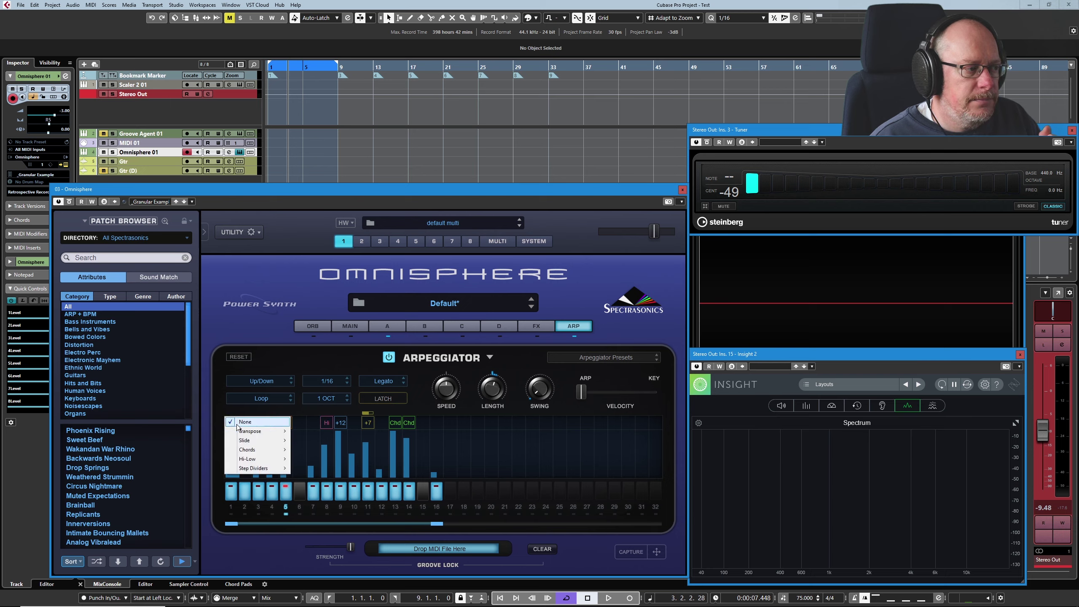
{"action": "mouse_move", "coordinate": [268, 468]}
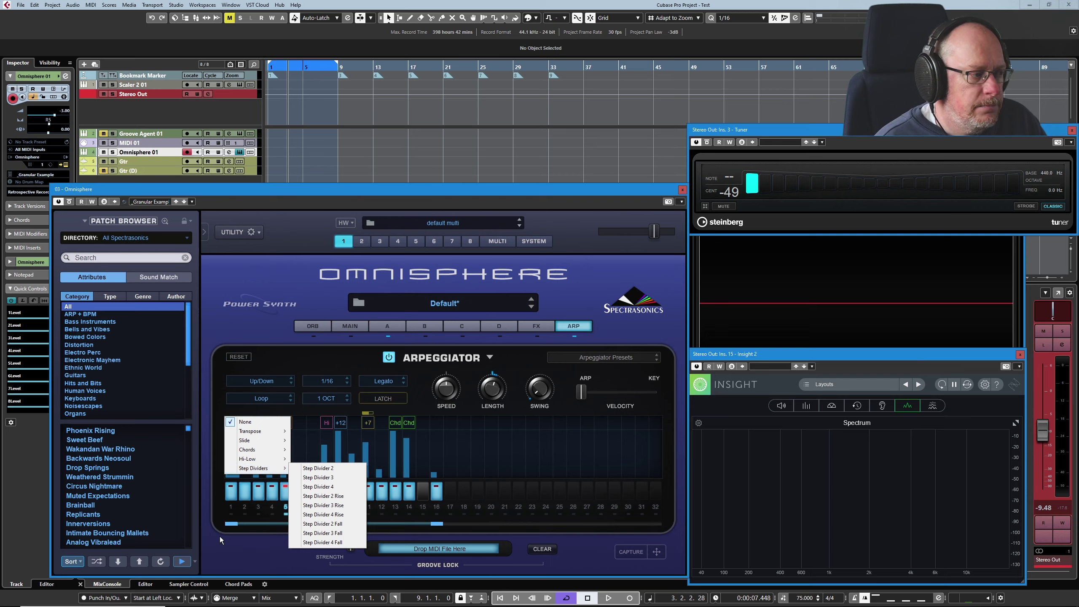
{"action": "left_click", "coordinate": [331, 514]}
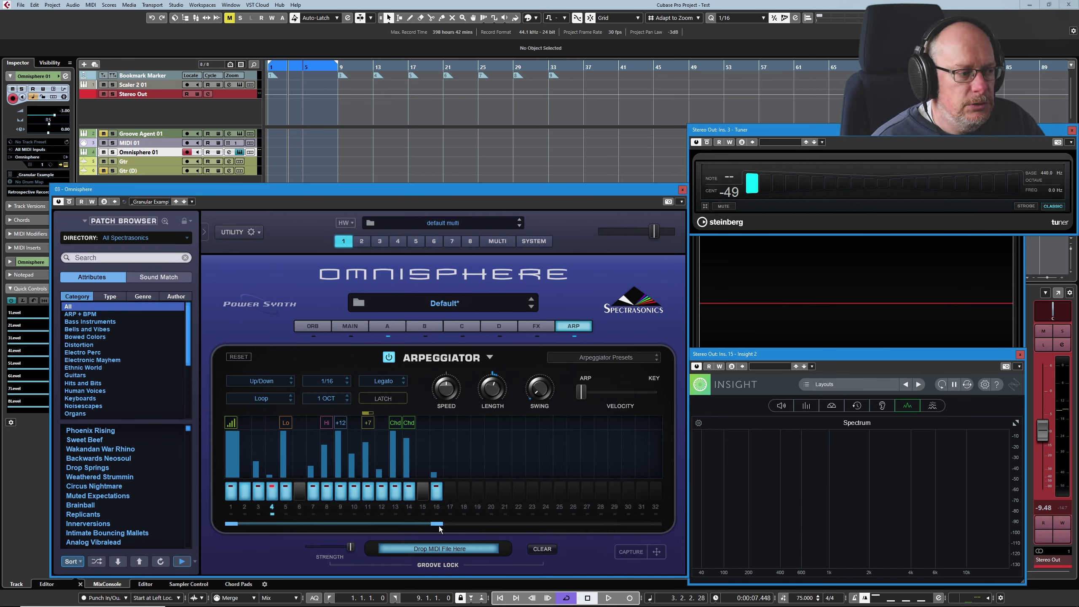
Step: Extend the pattern to 23 steps with a +12 slide on step 19 and −7 slide on step 17
{"action": "left_click_drag", "start_coordinate": [442, 527], "coordinate": [533, 526]}
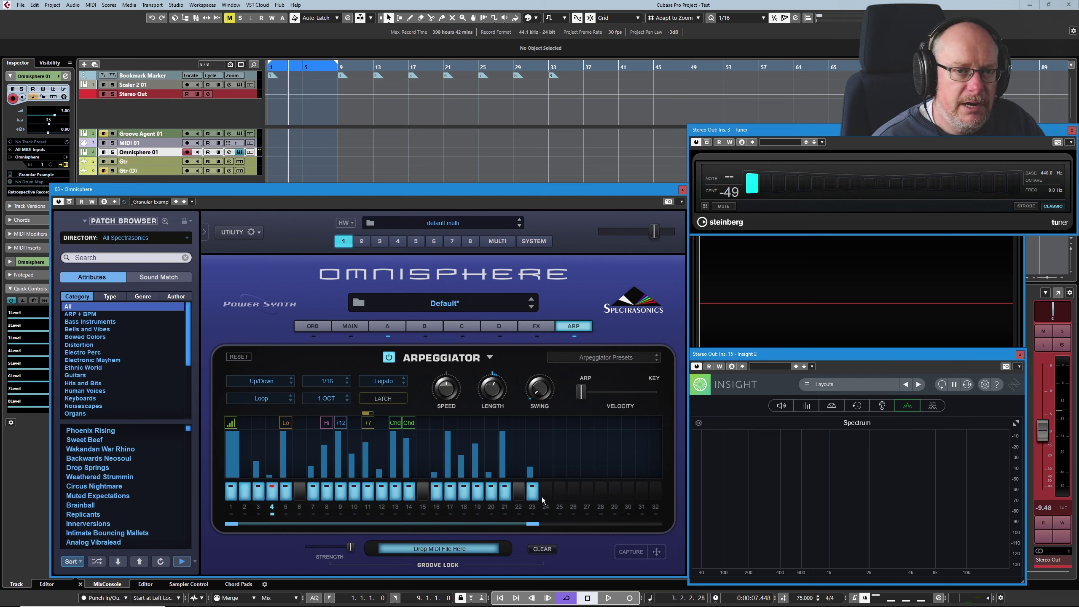
{"action": "left_click", "coordinate": [472, 420]}
{"action": "mouse_move", "coordinate": [528, 440]}
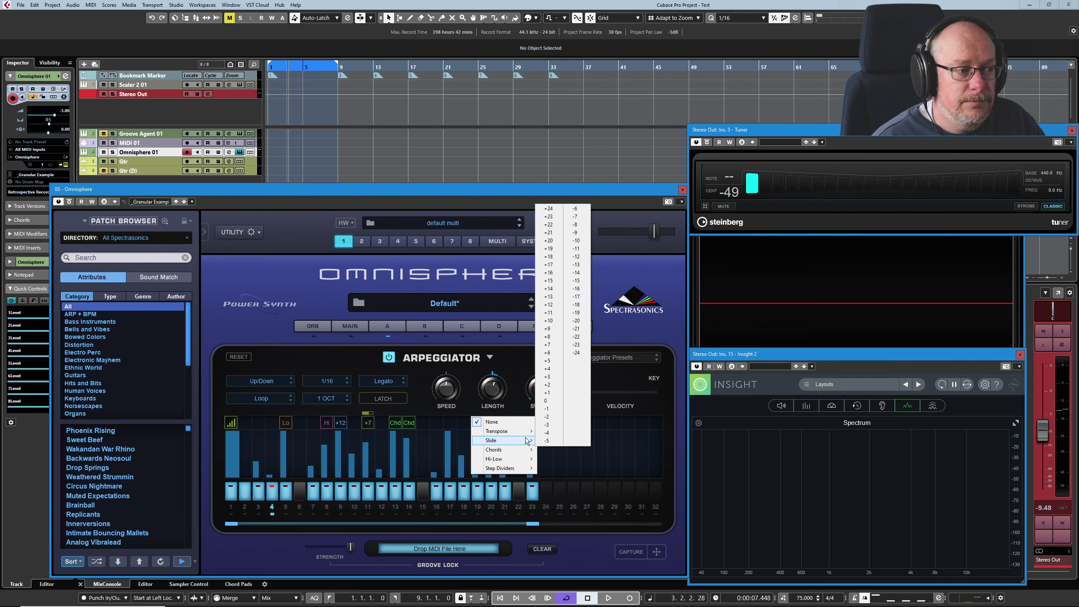
{"action": "left_click", "coordinate": [552, 304]}
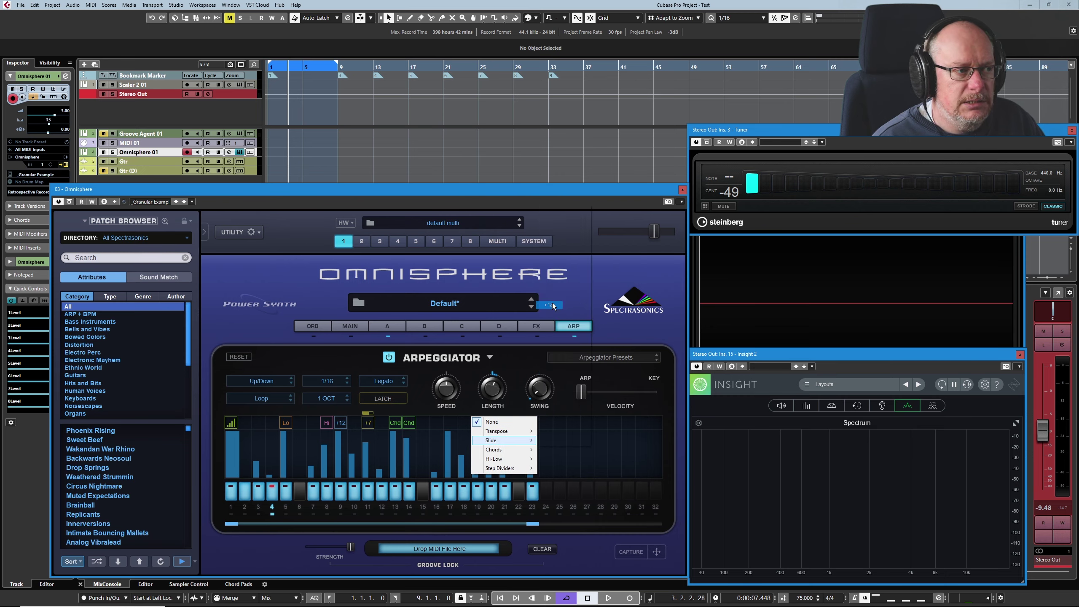
{"action": "left_click", "coordinate": [451, 424]}
{"action": "mouse_move", "coordinate": [479, 453]}
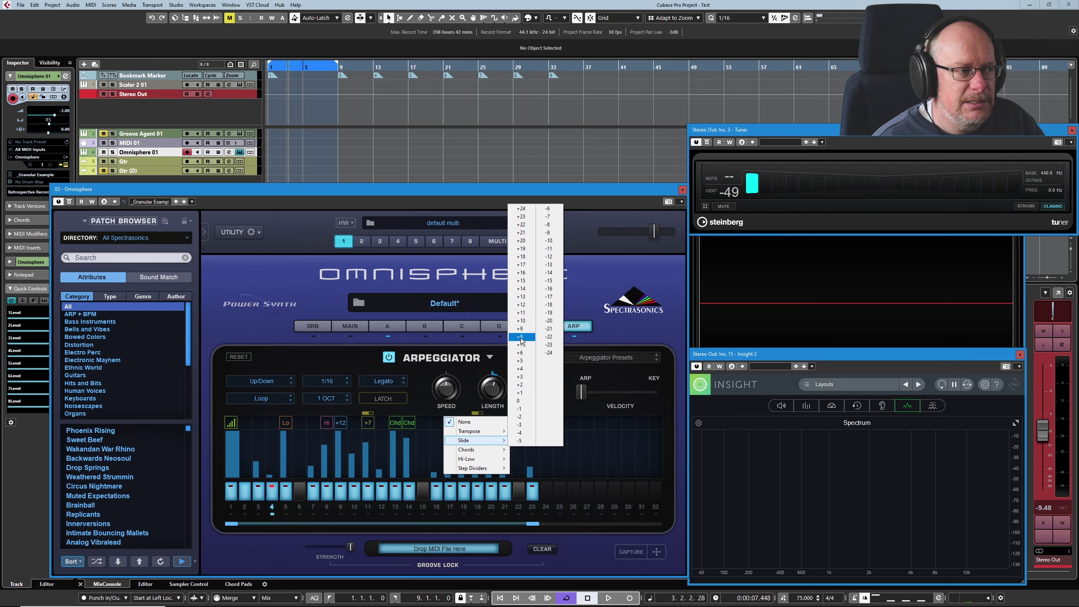
{"action": "left_click", "coordinate": [549, 216]}
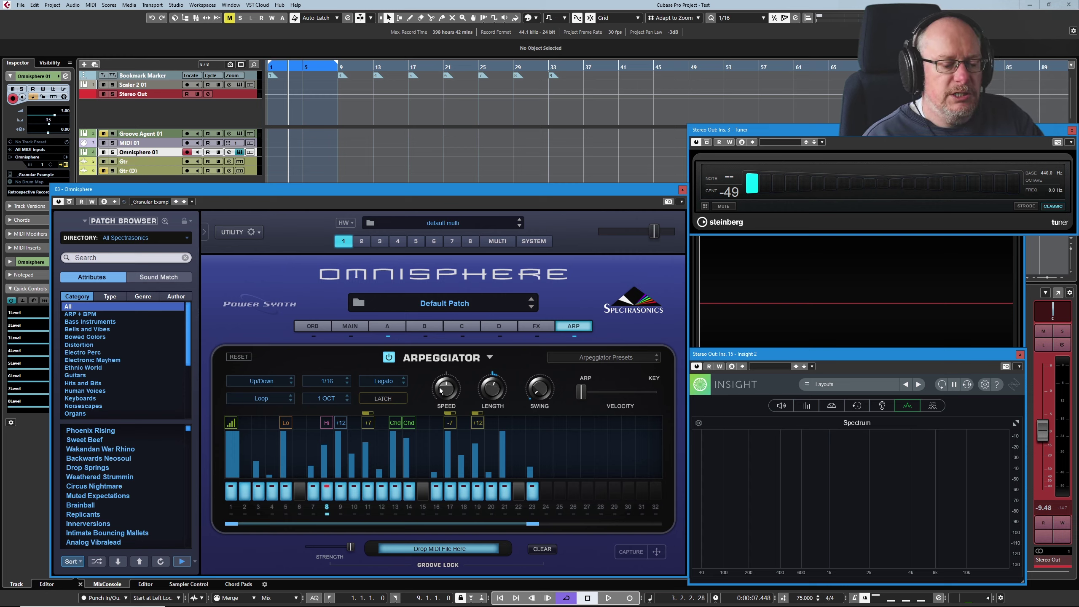
{"action": "left_click_drag", "start_coordinate": [448, 393], "coordinate": [449, 389]}
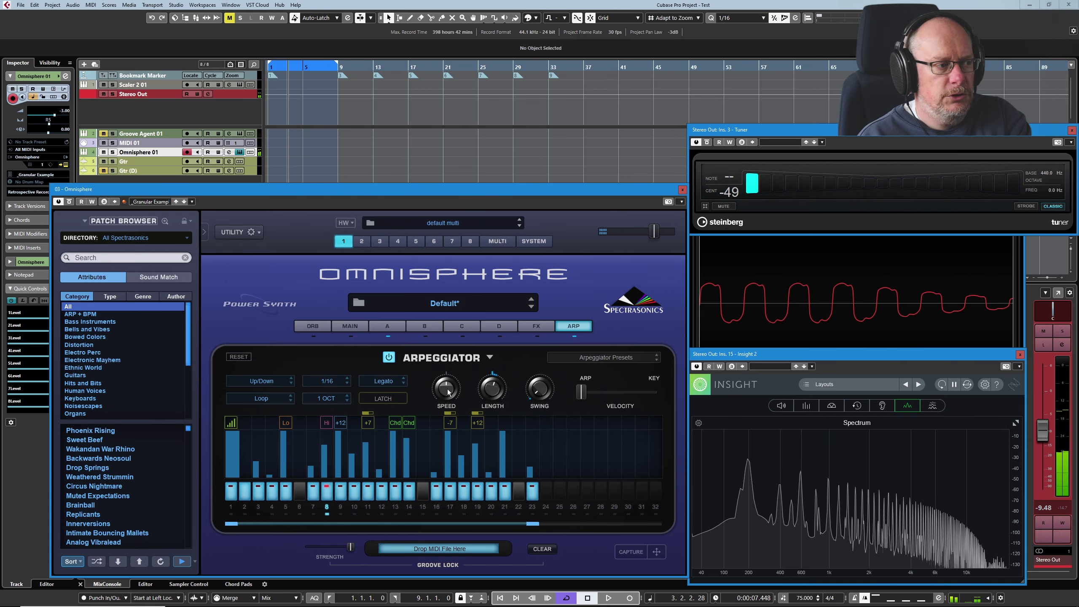
{"action": "left_click", "coordinate": [327, 384]}
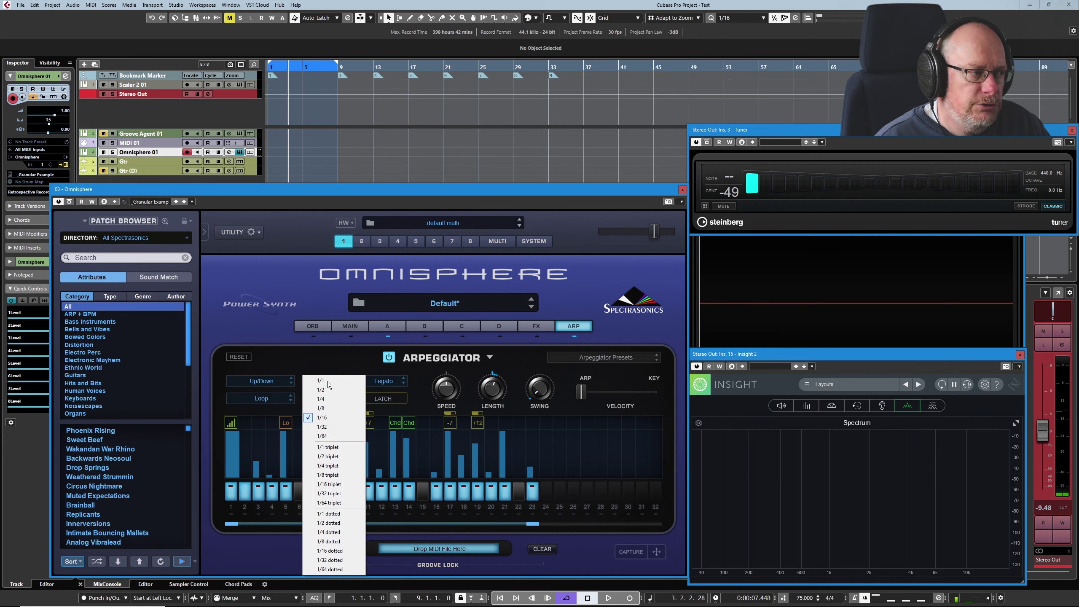
{"action": "left_click", "coordinate": [329, 427]}
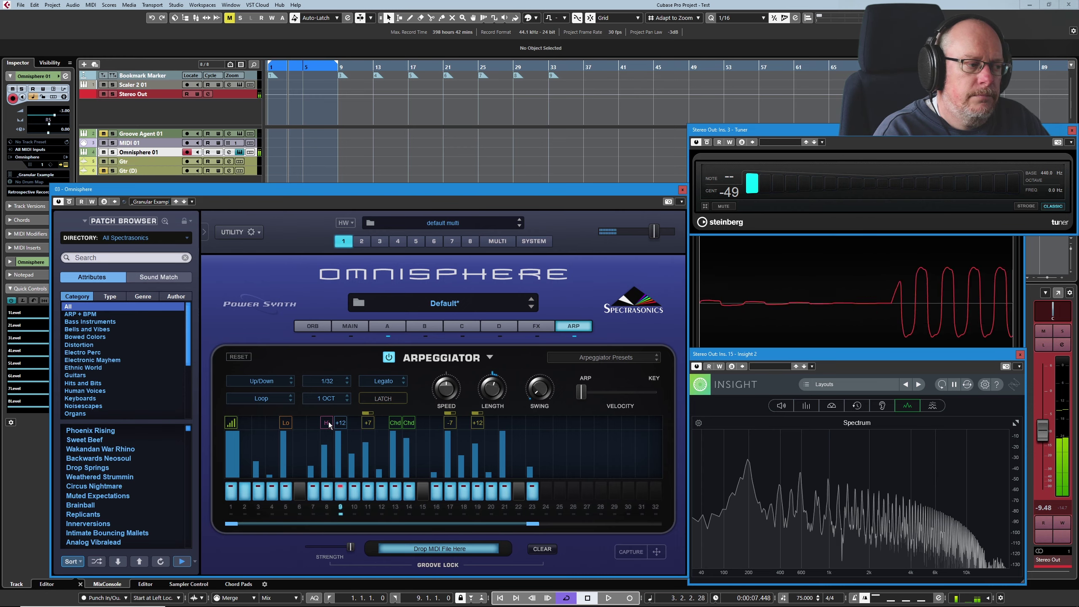
{"action": "left_click", "coordinate": [347, 377]}
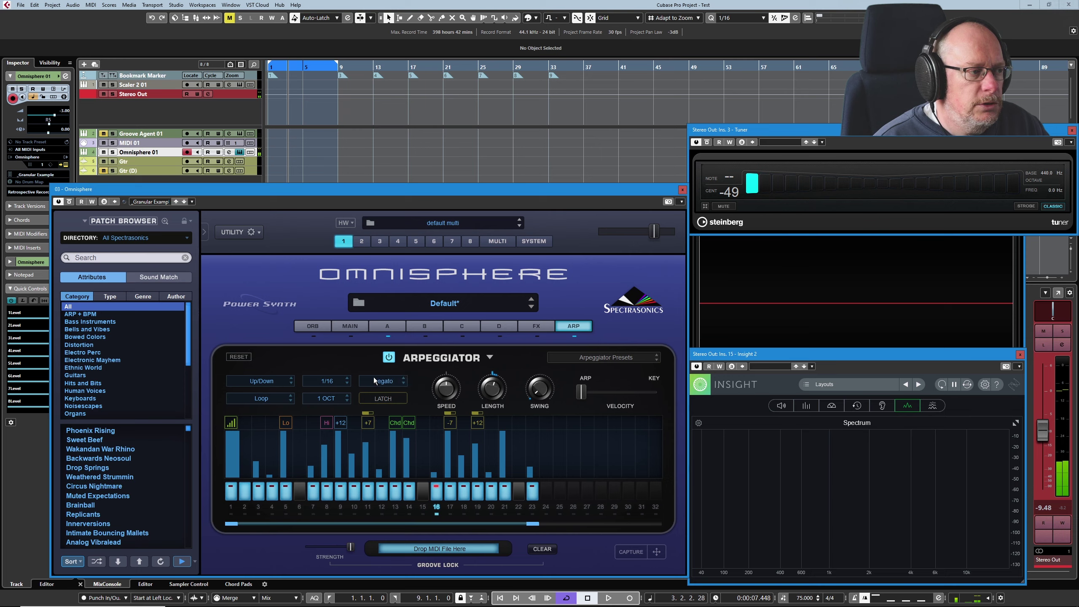
Step: Switch the arpeggiator retrigger mode from Legato to Note
{"action": "left_click", "coordinate": [374, 380]}
{"action": "left_click", "coordinate": [380, 400]}
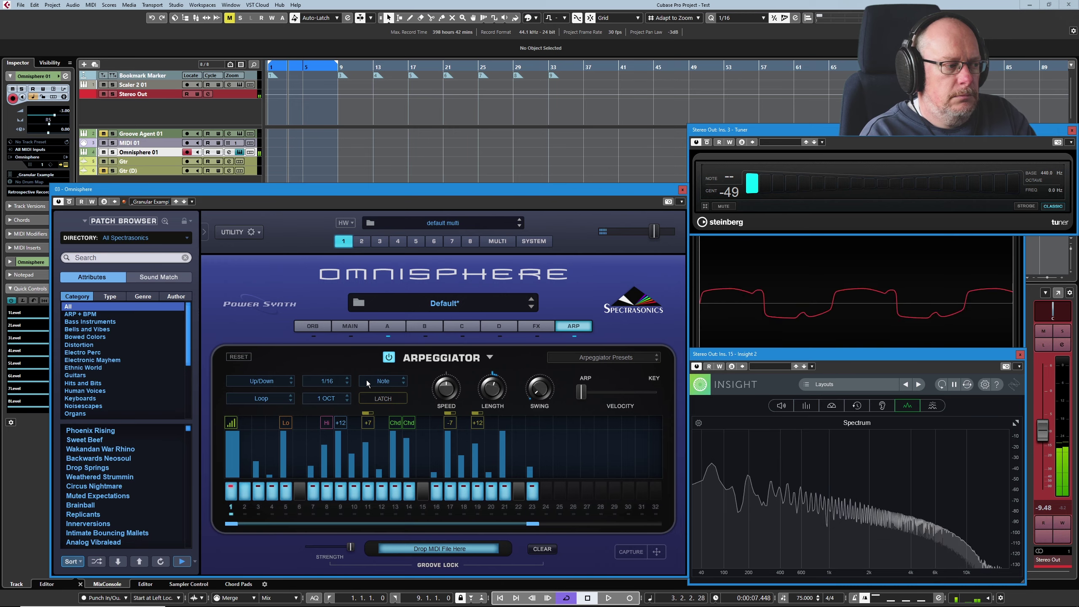
{"action": "key", "text": "space"}
Step: Cut the pattern back to 16 steps and play it to audition the result
{"action": "left_click_drag", "start_coordinate": [366, 379], "coordinate": [376, 387]}
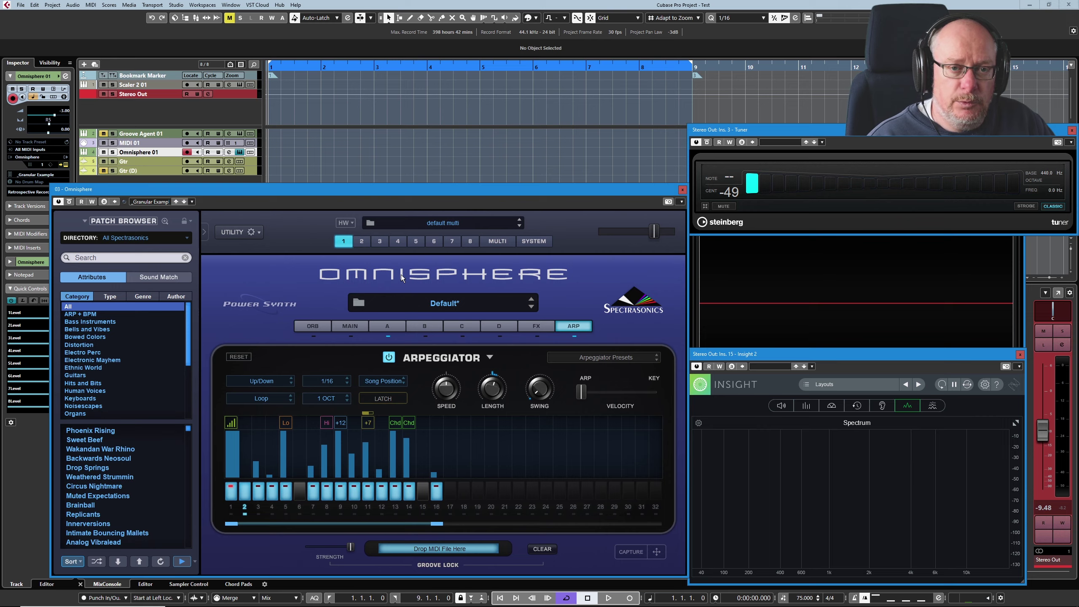
{"action": "key", "text": "space"}
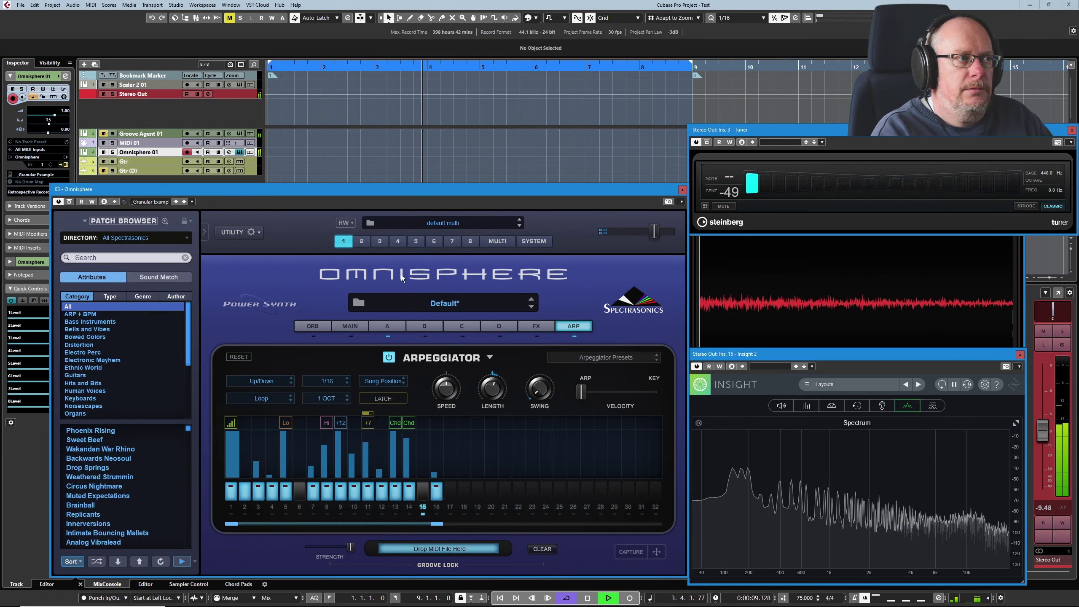
{"action": "key", "text": "space"}
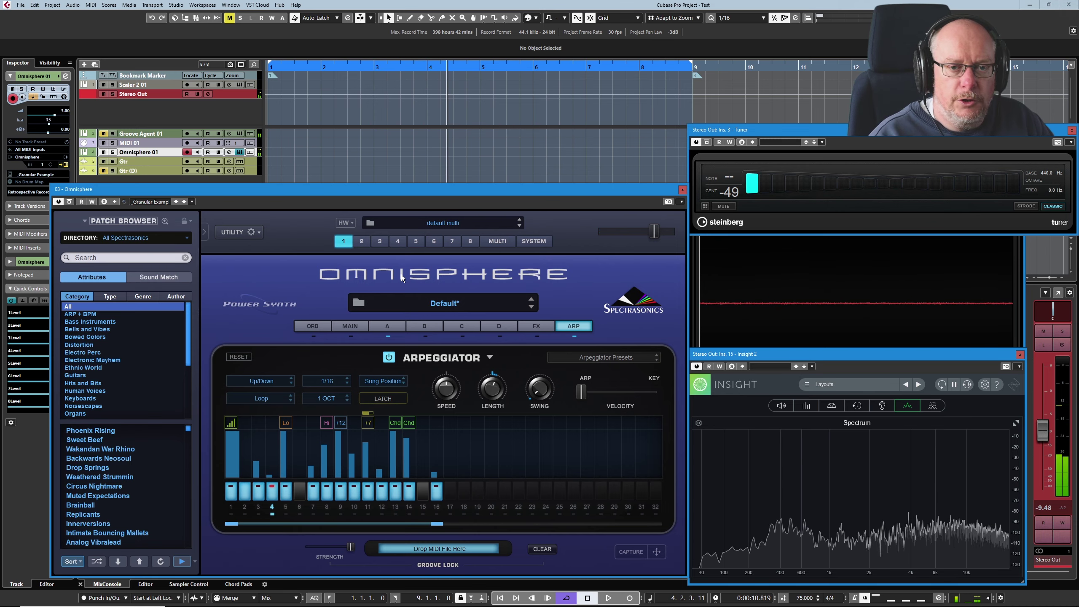
{"action": "scroll", "coordinate": [365, 378], "scroll_direction": "down", "scroll_amount": 1}
{"action": "left_click", "coordinate": [271, 400]}
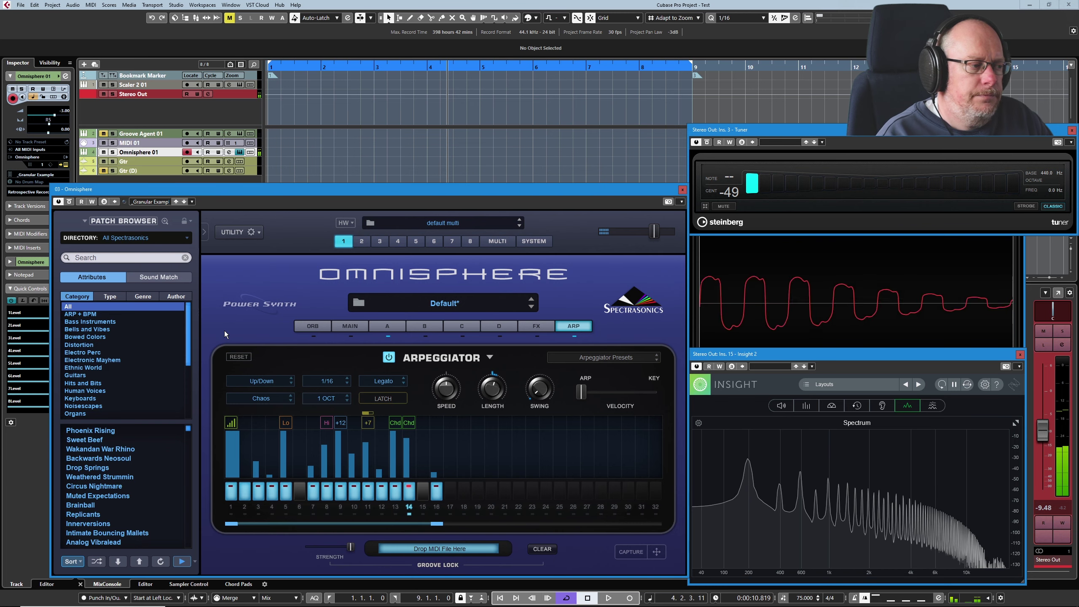
Step: Change the pattern playback mode from Chaos to Once in the Loop dropdown
{"action": "left_click", "coordinate": [252, 396]}
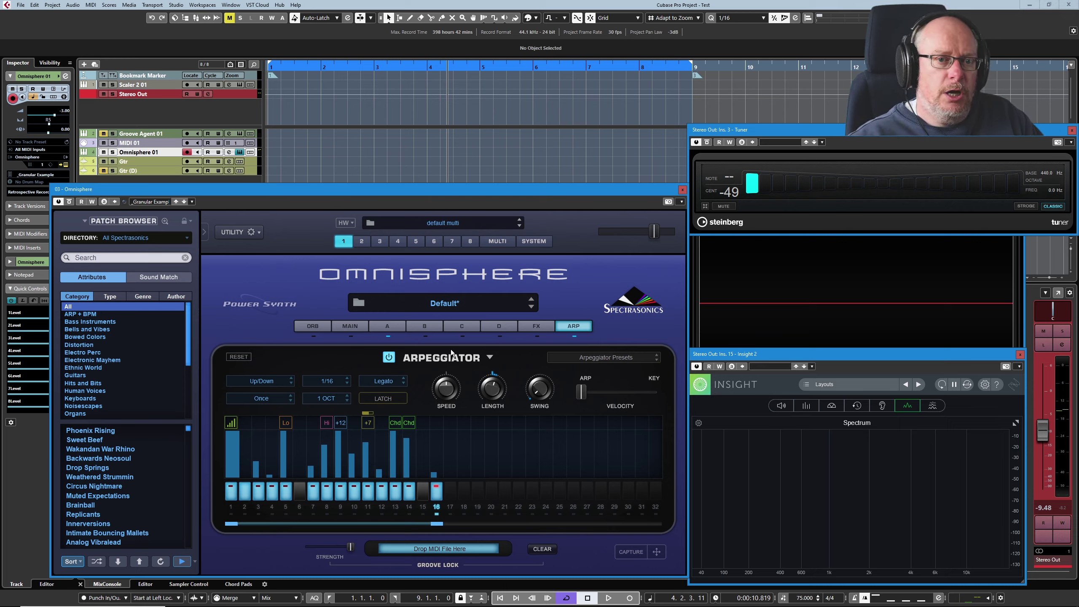
Step: Return playback to Loop, set the range to 3 OCT, and stretch the pattern to 20 steps
{"action": "left_click", "coordinate": [263, 400]}
{"action": "left_click", "coordinate": [327, 399]}
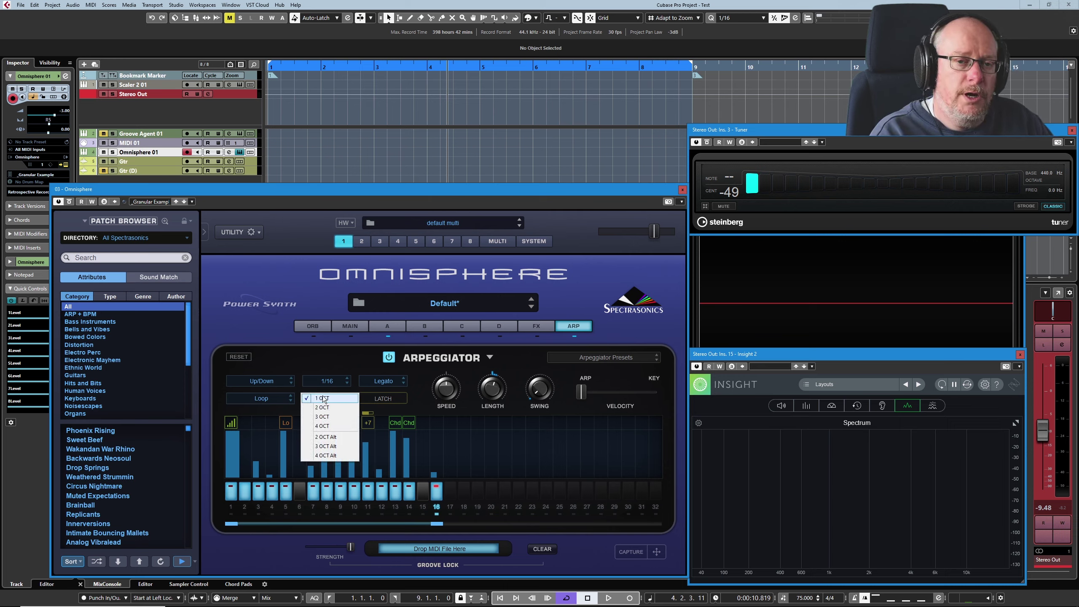
{"action": "left_click", "coordinate": [324, 417]}
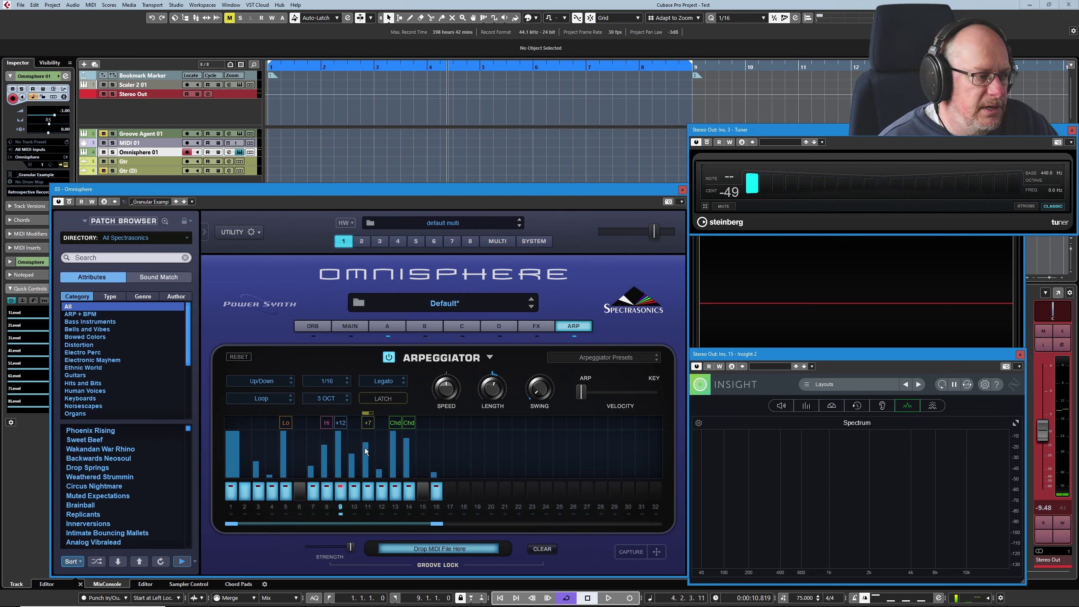
{"action": "left_click_drag", "start_coordinate": [437, 525], "coordinate": [268, 516]}
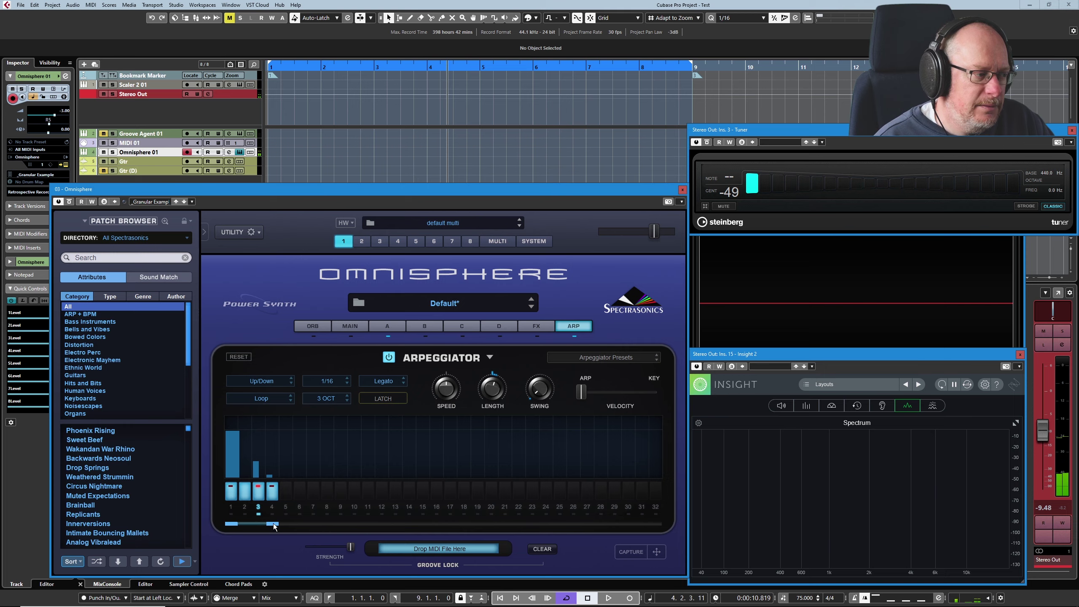
{"action": "left_click_drag", "start_coordinate": [274, 523], "coordinate": [503, 526]}
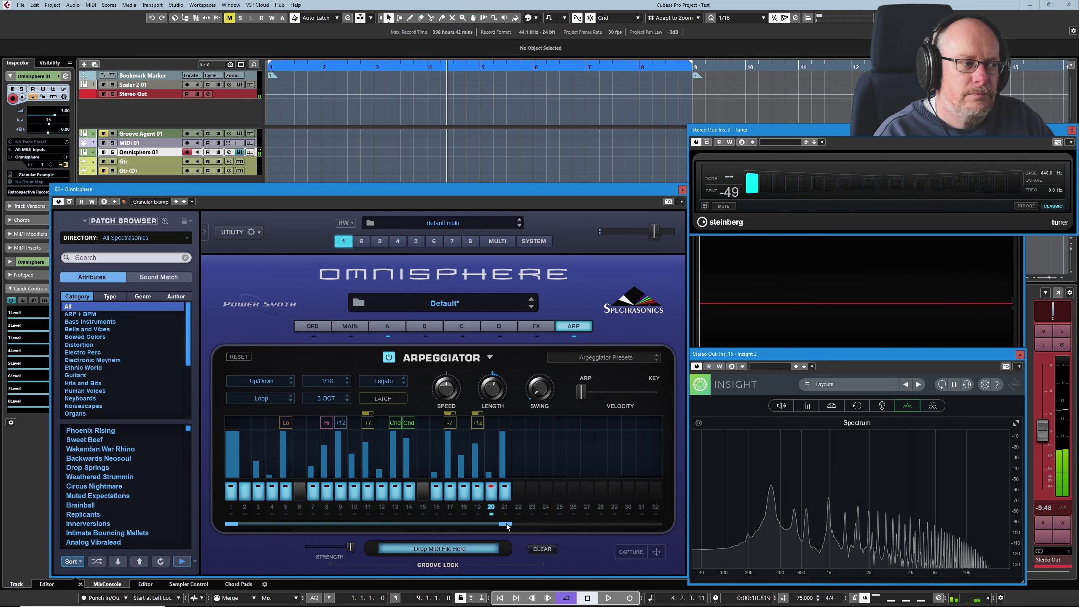
{"action": "left_click", "coordinate": [387, 398]}
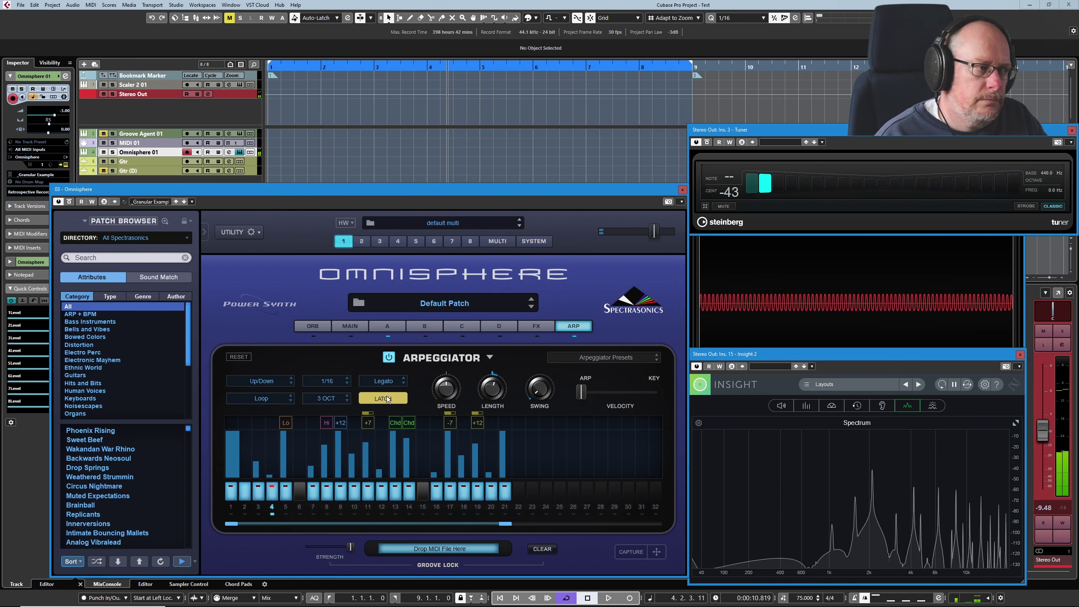
{"action": "left_click", "coordinate": [386, 396]}
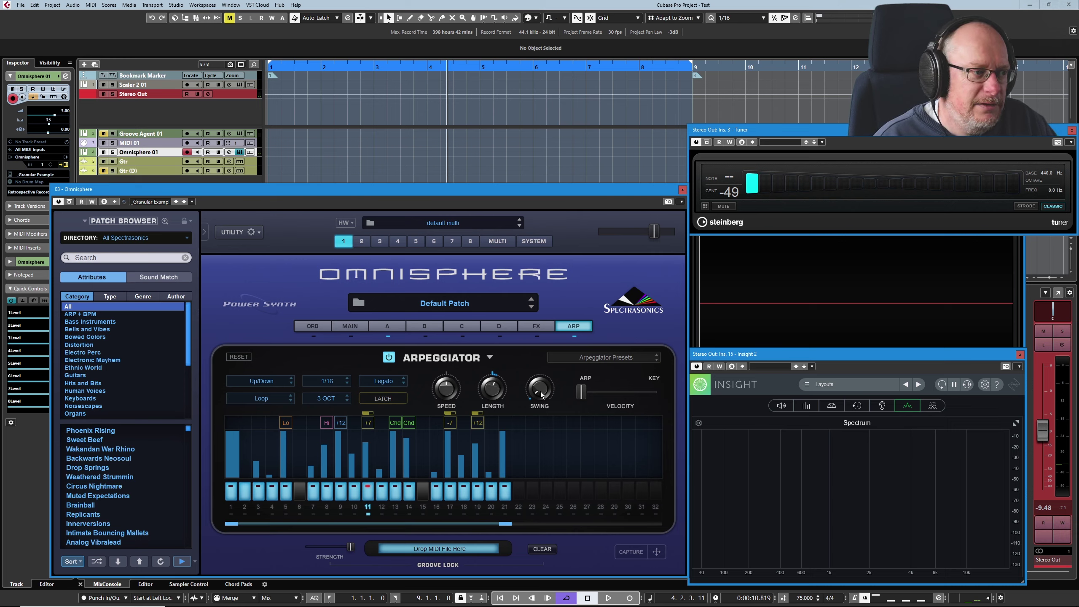
Step: Turn up the arpeggiator's Swing knob in two increments for a stronger swing feel
{"action": "left_click_drag", "start_coordinate": [541, 394], "coordinate": [544, 392]}
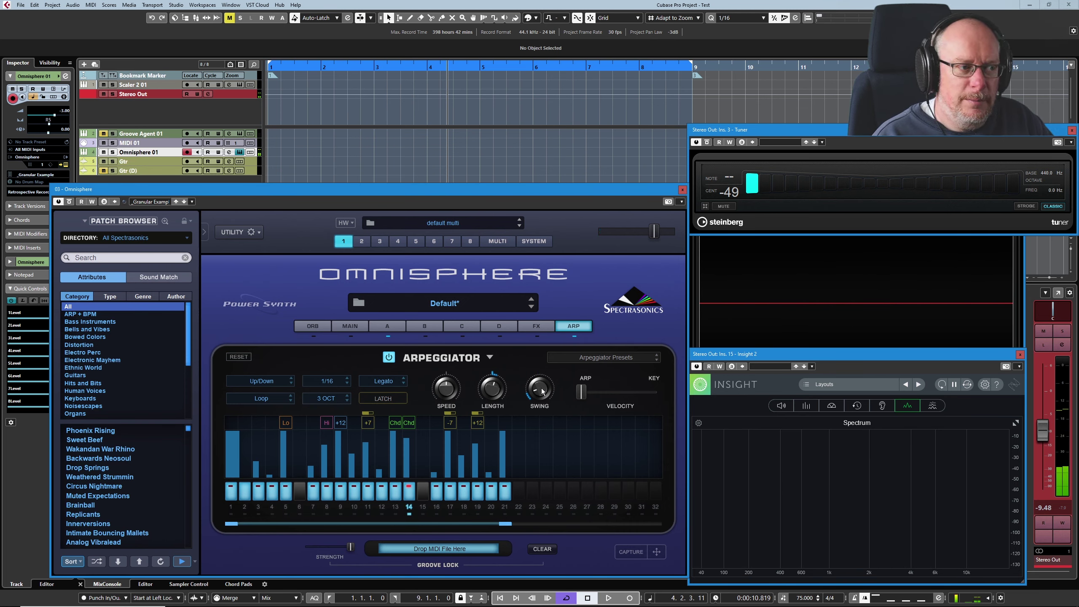
{"action": "left_click_drag", "start_coordinate": [542, 392], "coordinate": [531, 357]}
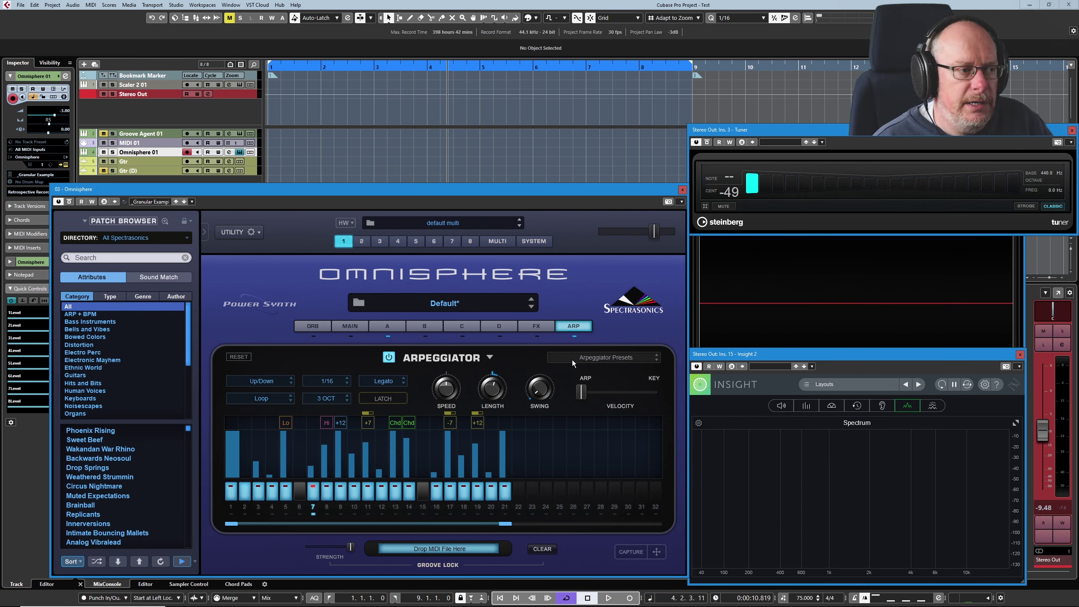
Step: Load 'ARP - Hack the Planet' from the 02. Arps arpeggiator presets
{"action": "left_click", "coordinate": [615, 359]}
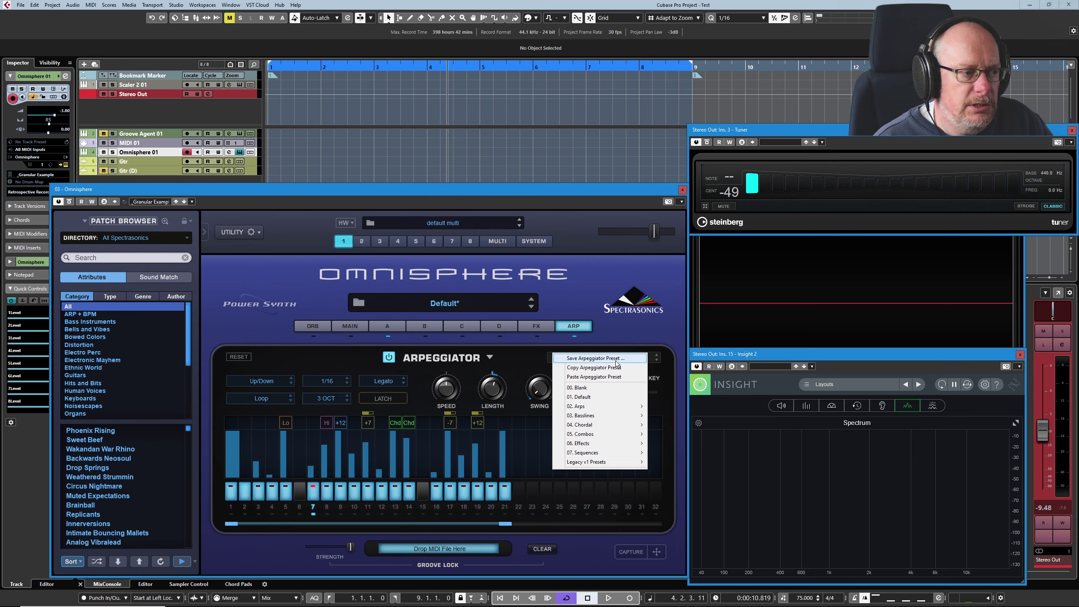
{"action": "mouse_move", "coordinate": [603, 405]}
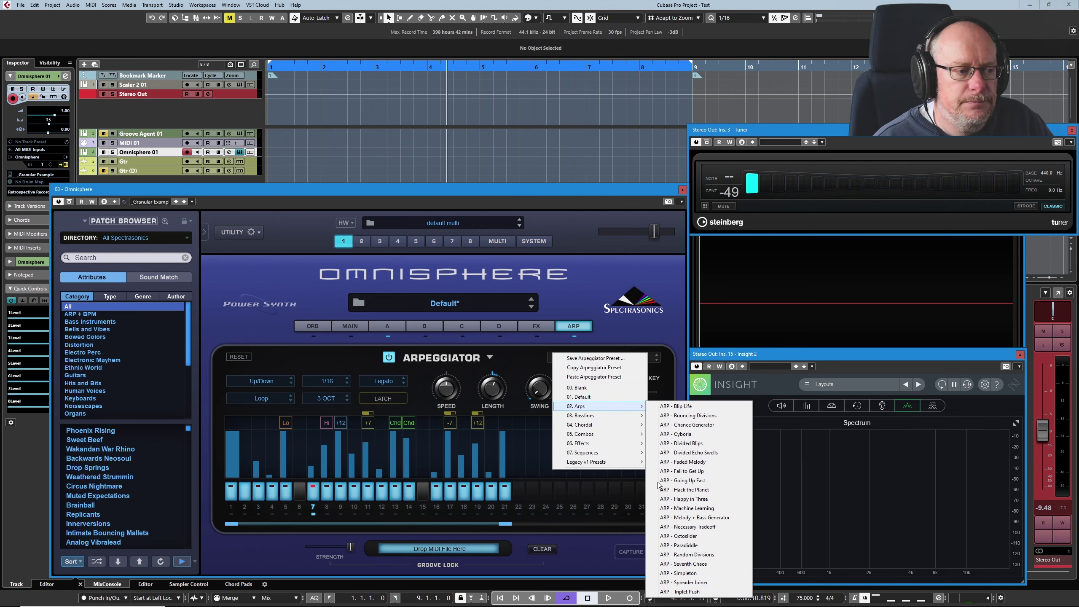
{"action": "left_click", "coordinate": [684, 489]}
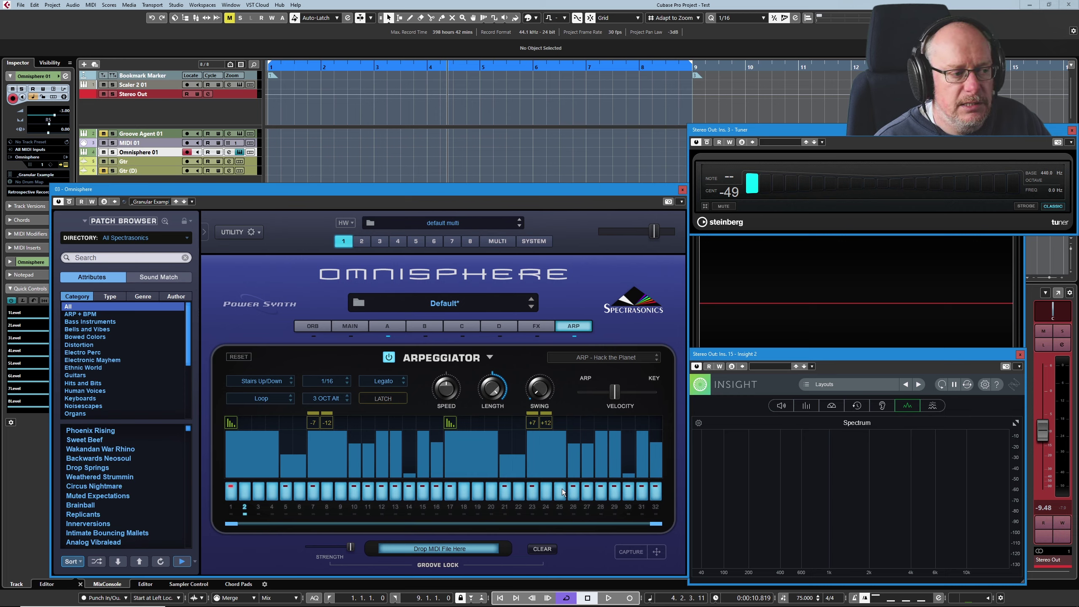
{"action": "left_click", "coordinate": [560, 490]}
{"action": "left_click", "coordinate": [560, 490]}
{"action": "left_click", "coordinate": [560, 490]}
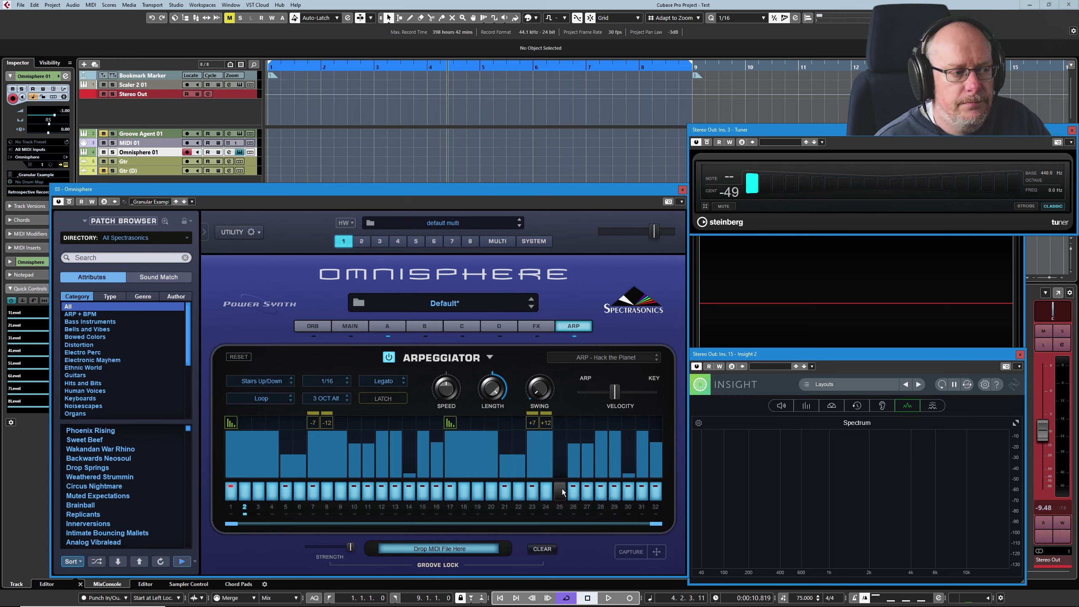
{"action": "left_click", "coordinate": [561, 490]}
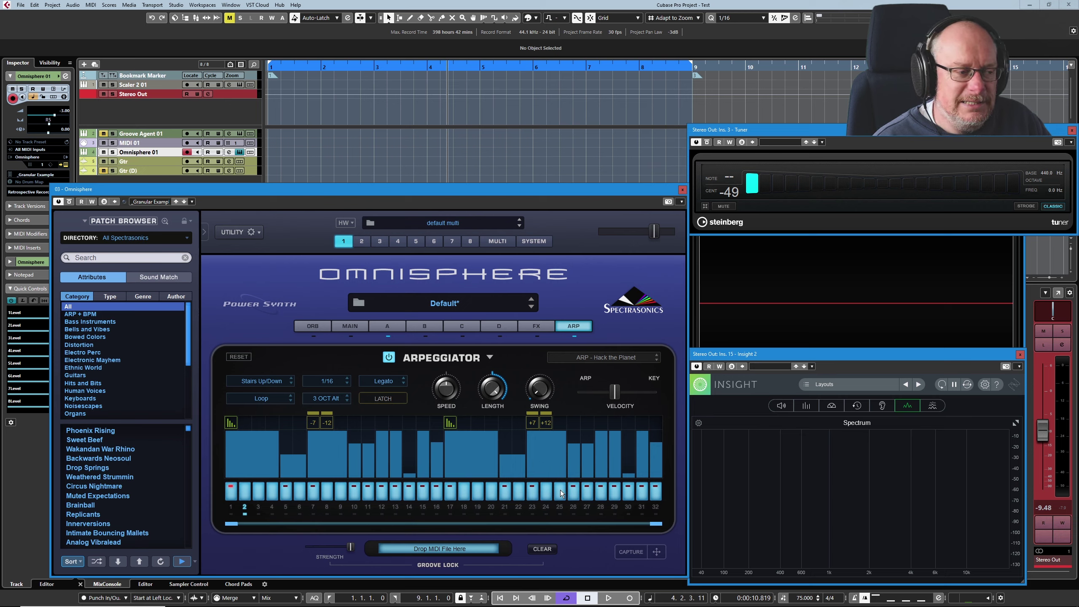
{"action": "left_click", "coordinate": [562, 489]}
{"action": "left_click", "coordinate": [563, 489]}
{"action": "left_click", "coordinate": [563, 487]}
{"action": "left_click", "coordinate": [561, 489]}
{"action": "left_click", "coordinate": [562, 489]}
{"action": "left_click", "coordinate": [561, 489]}
{"action": "left_click", "coordinate": [561, 489]}
{"action": "left_click", "coordinate": [562, 489]}
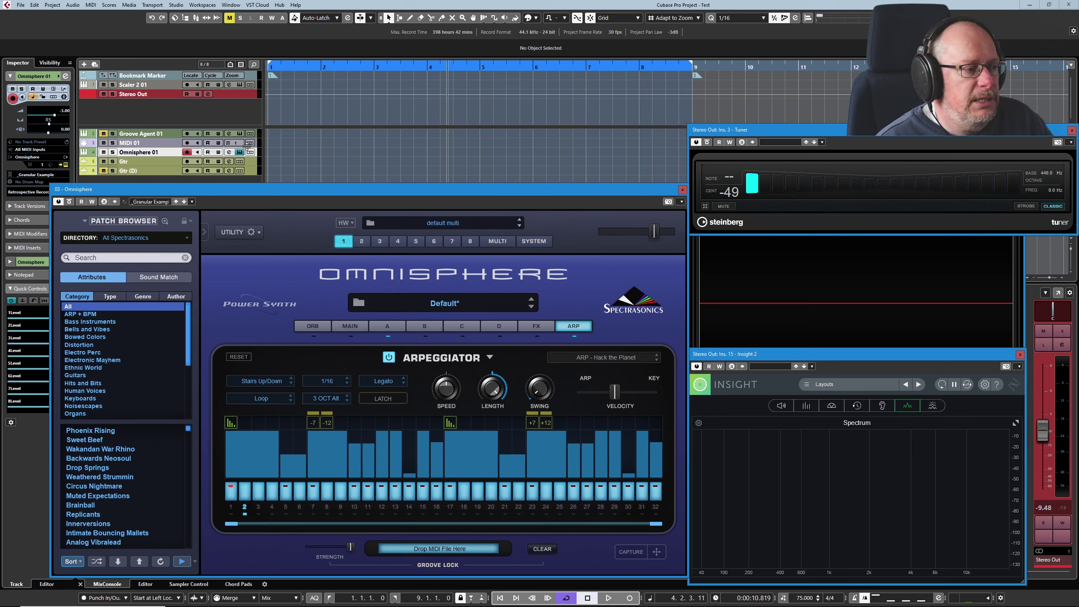
Step: Drop the D-03 Hat Snare 01 groove from MediaBay into Groove Lock, then close MediaBay
{"action": "left_click", "coordinate": [174, 18]}
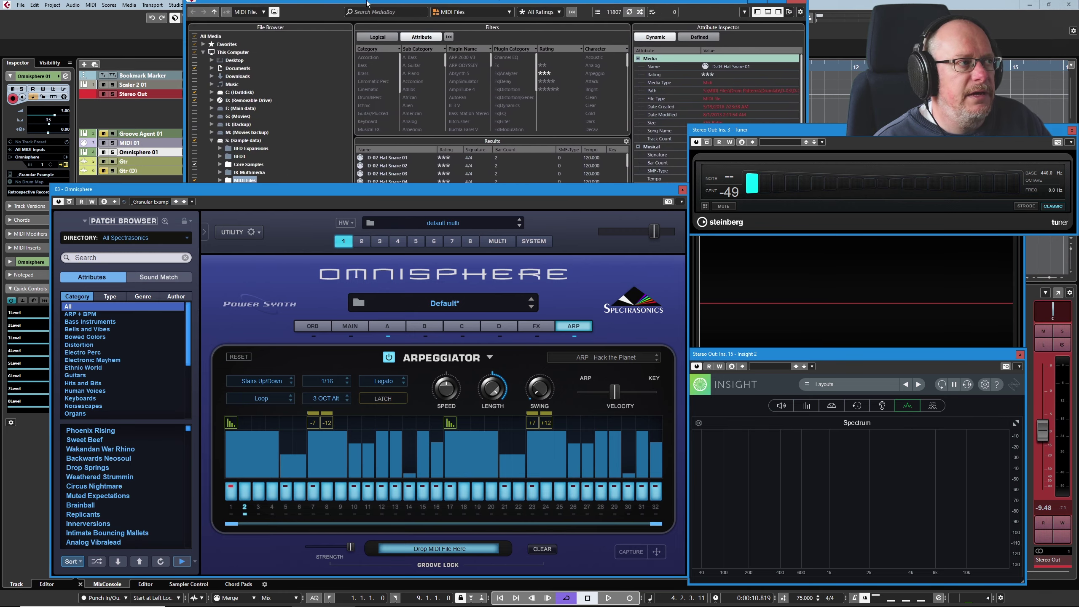
{"action": "left_click_drag", "start_coordinate": [366, 3], "coordinate": [13, 106]}
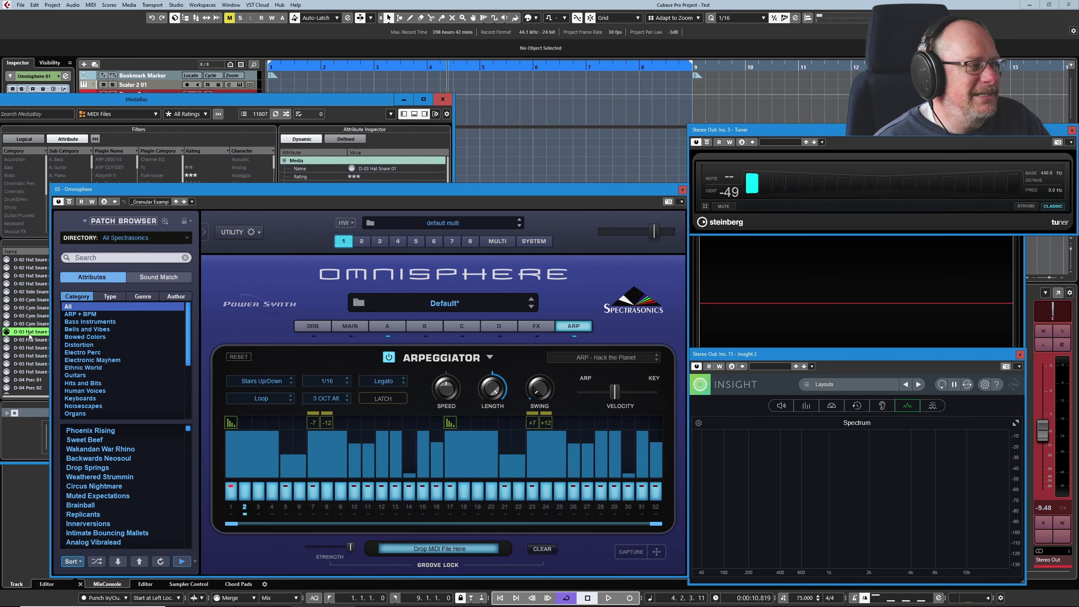
{"action": "left_click_drag", "start_coordinate": [30, 337], "coordinate": [371, 491]}
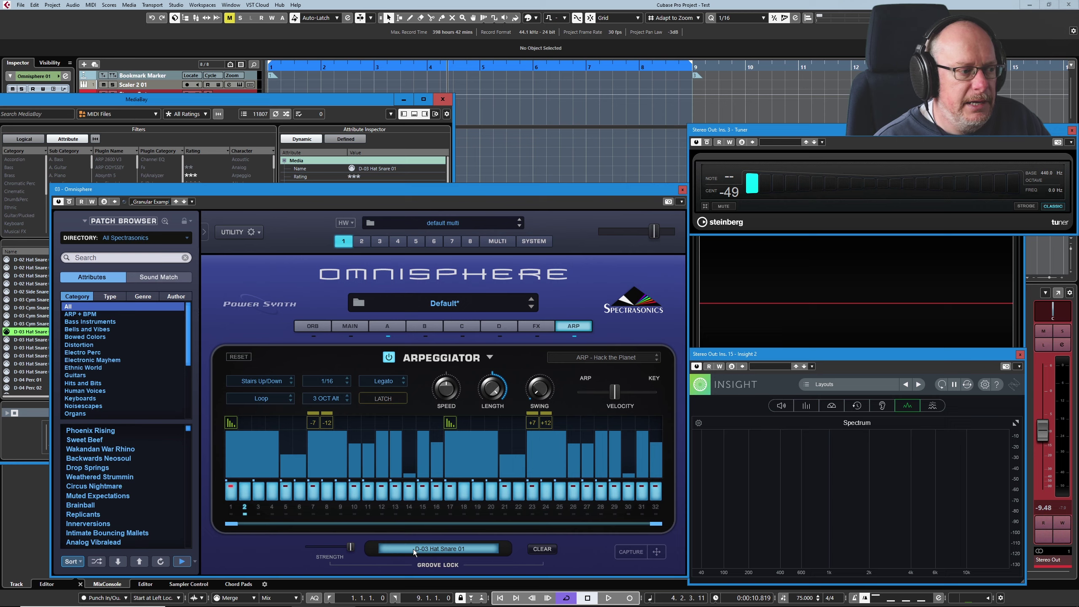
{"action": "left_click", "coordinate": [442, 99]}
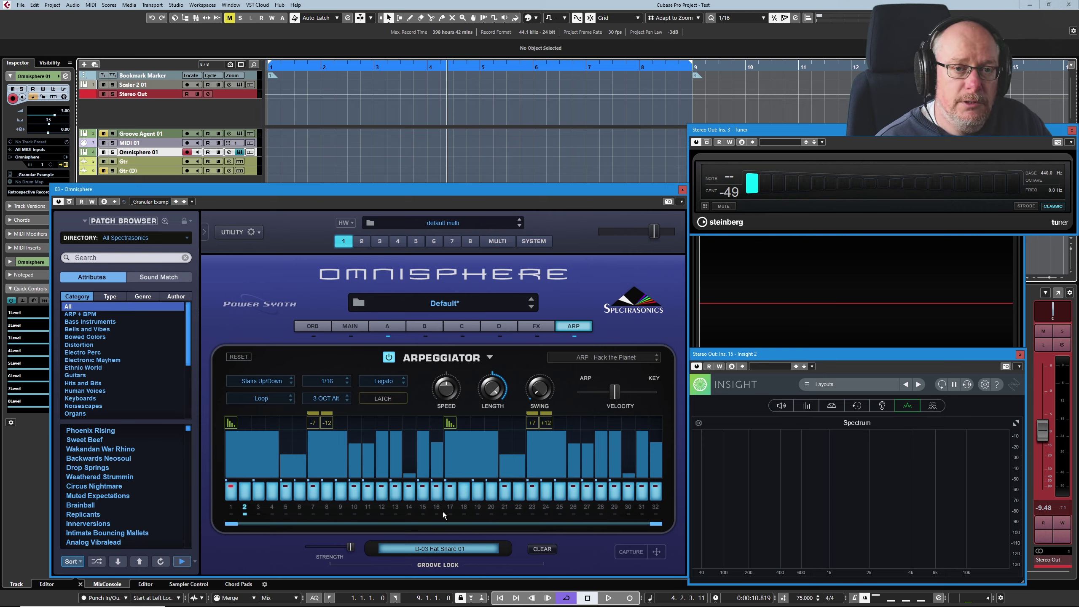
Step: Place D-03 Hat Snare 01 on the MIDI 01 track at bar 1 and set the loop to that part
{"action": "left_click", "coordinate": [229, 485]}
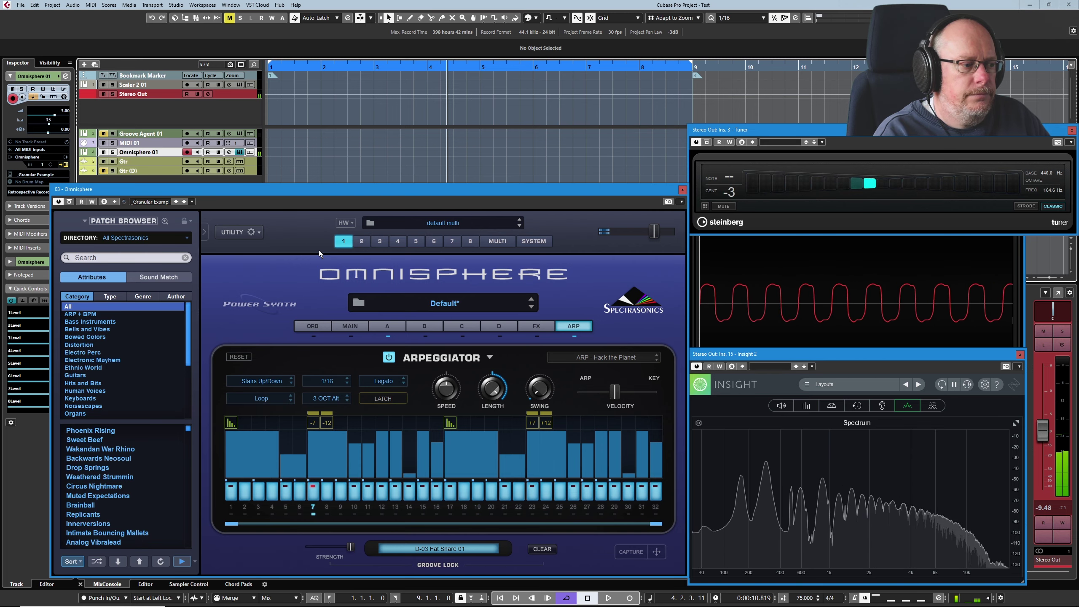
{"action": "left_click", "coordinate": [174, 18]}
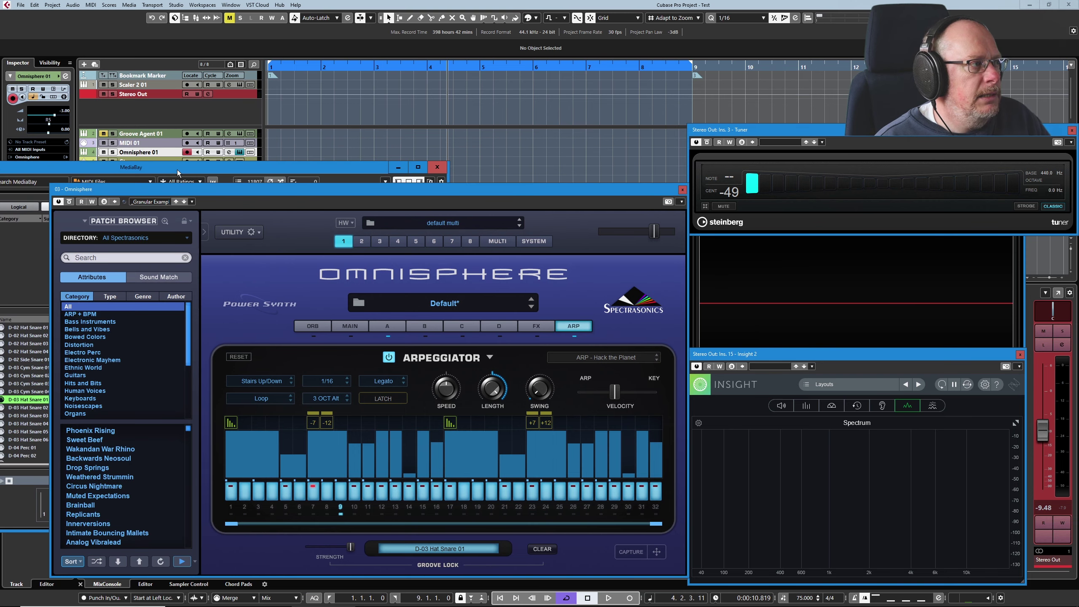
{"action": "left_click_drag", "start_coordinate": [24, 404], "coordinate": [272, 144]}
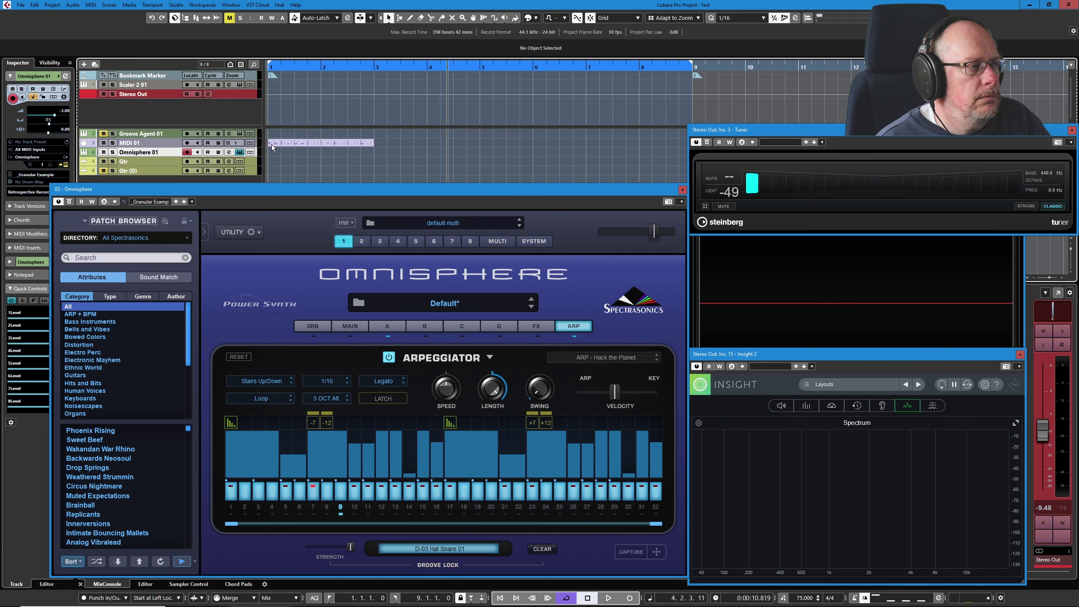
{"action": "left_click", "coordinate": [272, 144]}
{"action": "key", "text": "p"}
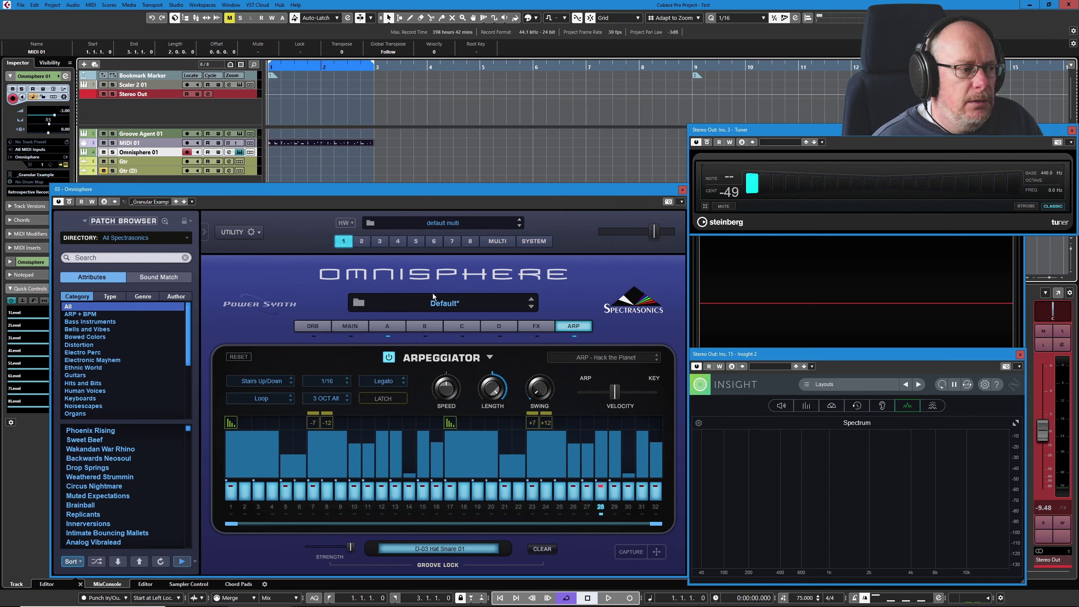
Step: Switch the arpeggiator sync from Legato to Song Position and start playback
{"action": "left_click", "coordinate": [382, 381]}
{"action": "left_click", "coordinate": [397, 391]}
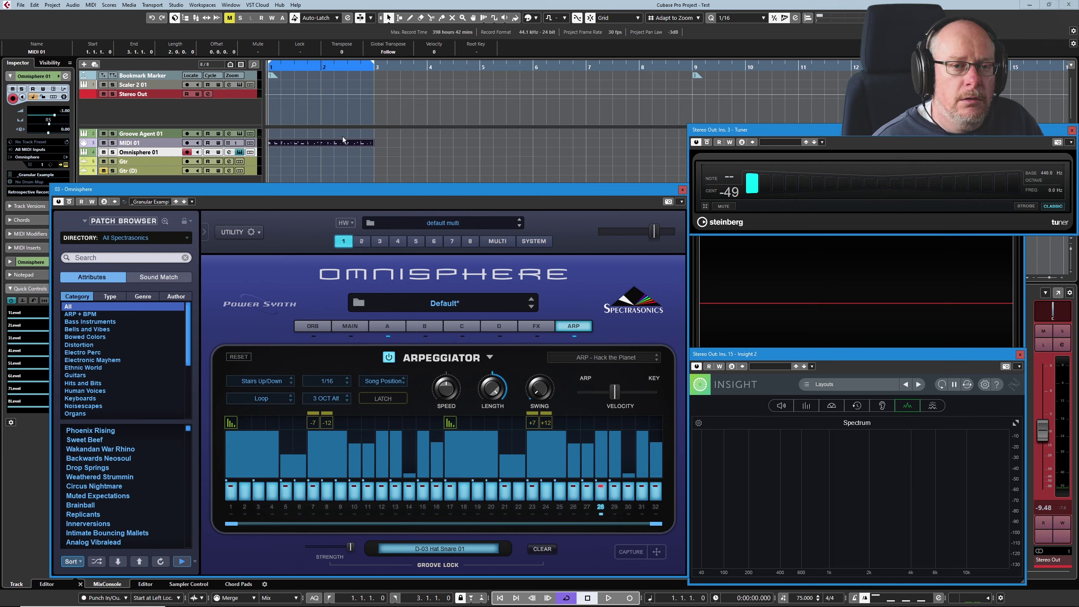
{"action": "key", "text": "space"}
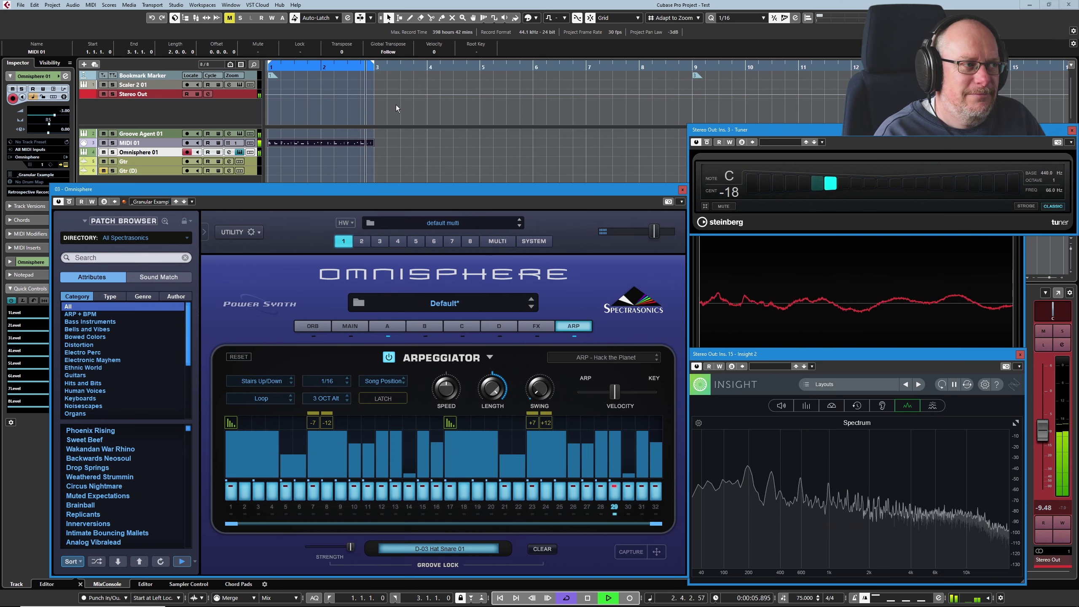
Step: Stop playback and set Omnisphere's capture length to 4 bars instead of 8
{"action": "key", "text": "space"}
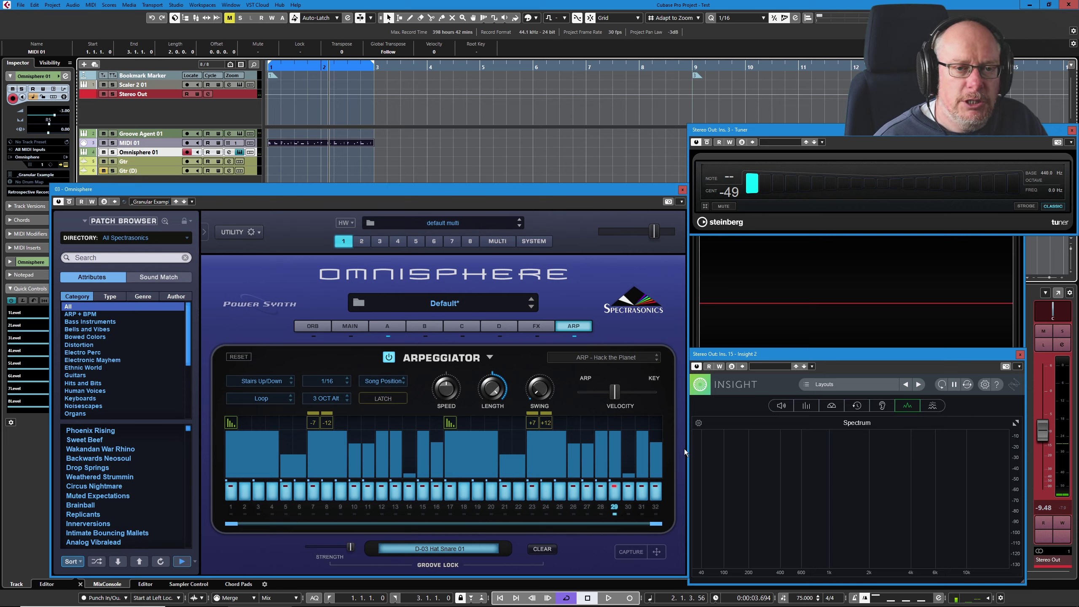
{"action": "left_click", "coordinate": [629, 552]}
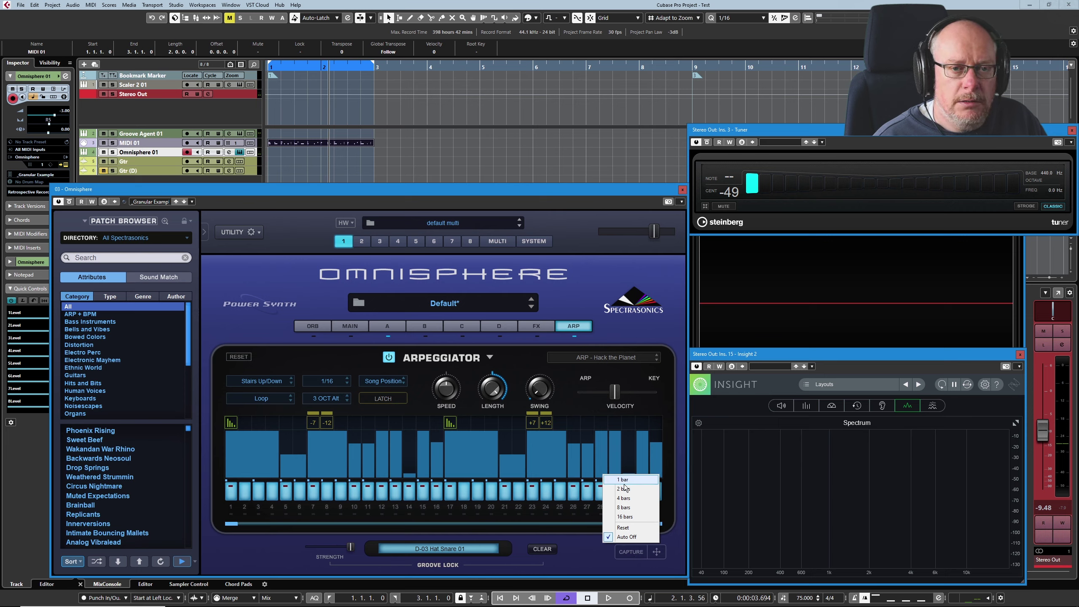
{"action": "left_click", "coordinate": [623, 508]}
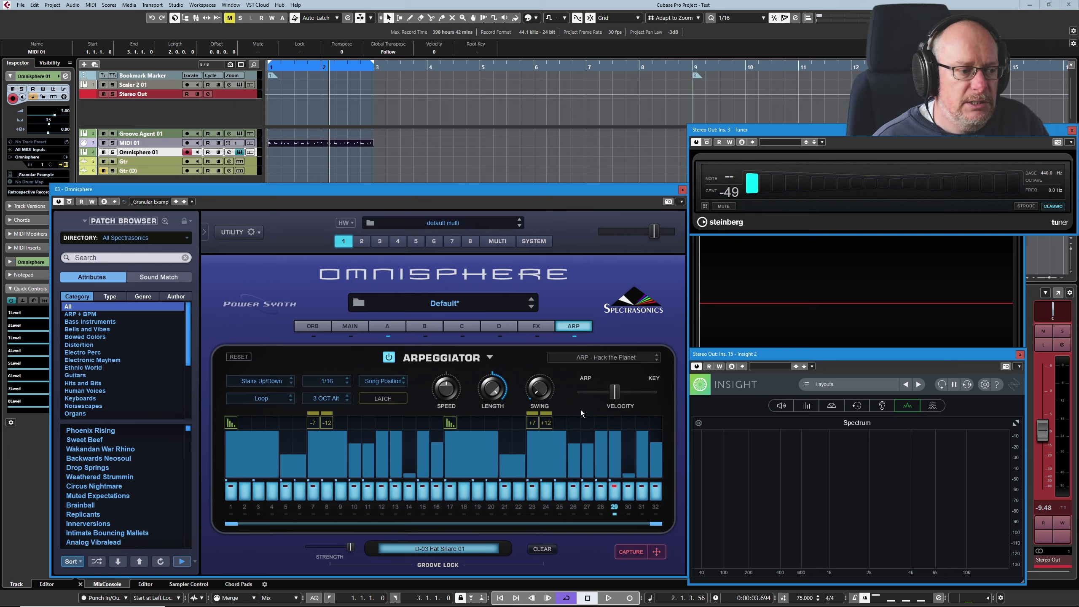
{"action": "left_click", "coordinate": [630, 549]}
{"action": "left_click", "coordinate": [632, 498]}
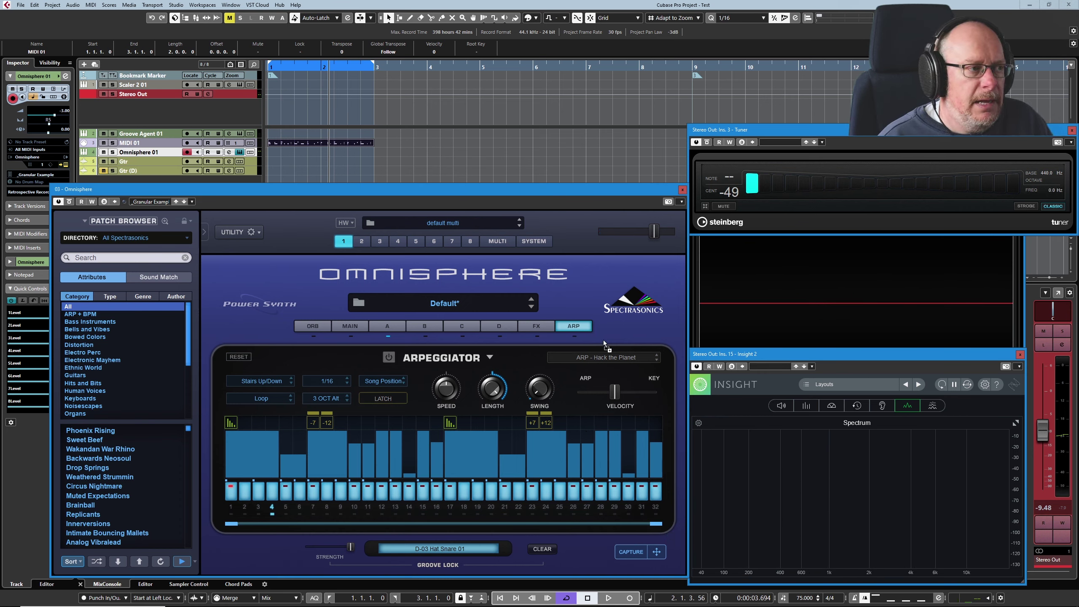
Step: Undo the capture on the Omnisphere track and add a new CS-80 V3 instrument track
{"action": "left_click_drag", "start_coordinate": [592, 324], "coordinate": [270, 150]}
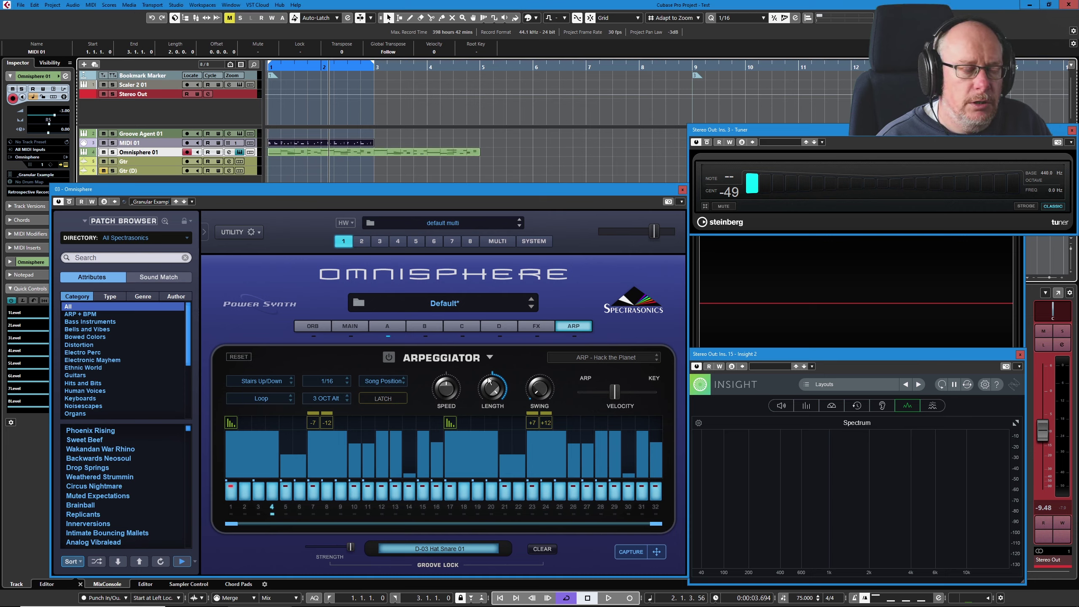
{"action": "key", "text": "ctrl+z"}
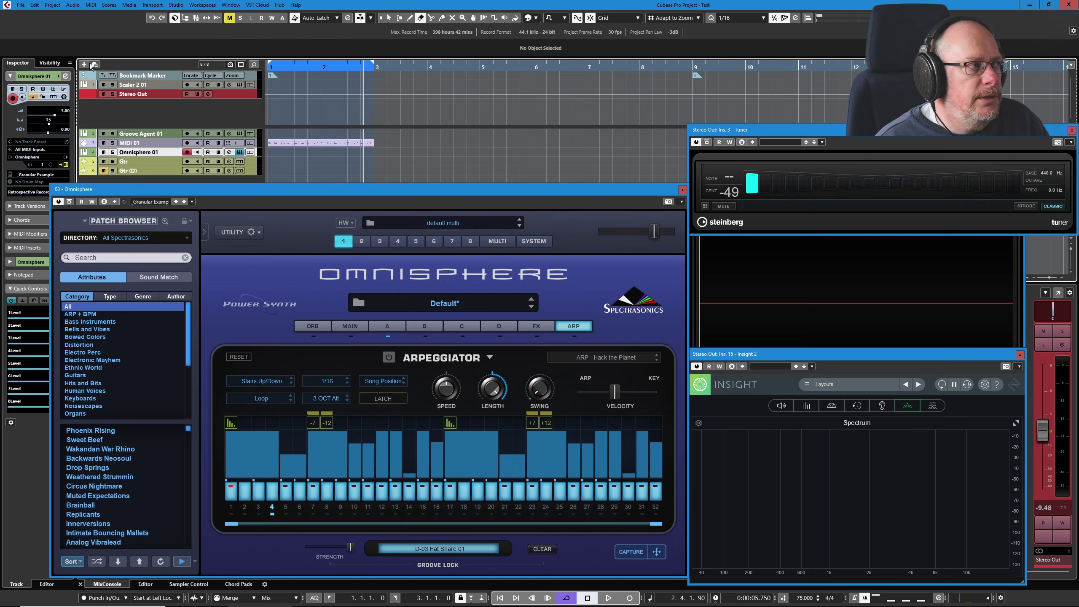
{"action": "left_click", "coordinate": [84, 64]}
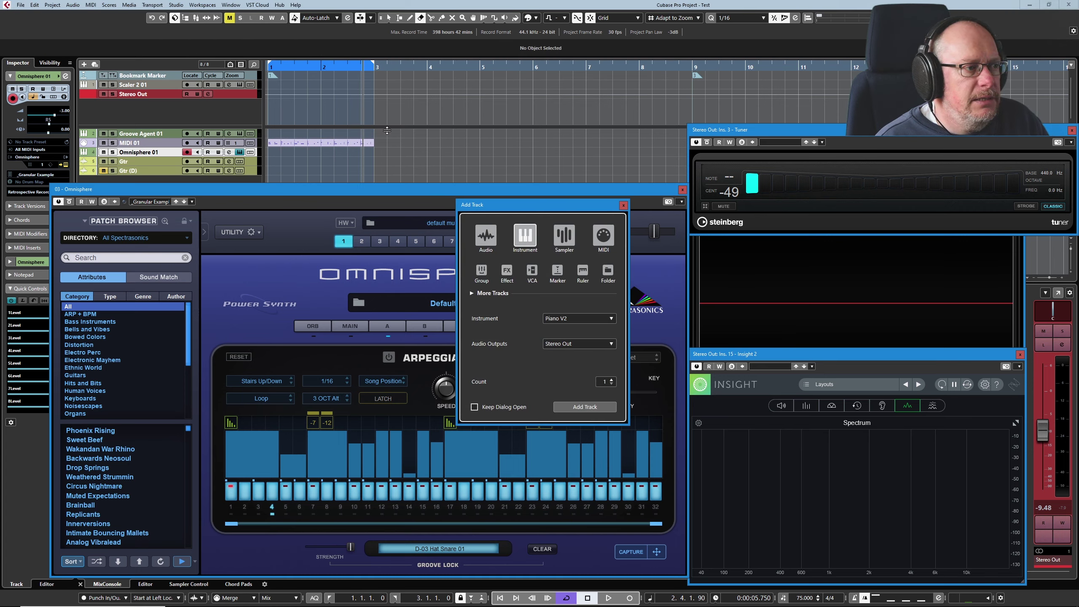
{"action": "left_click", "coordinate": [572, 319]}
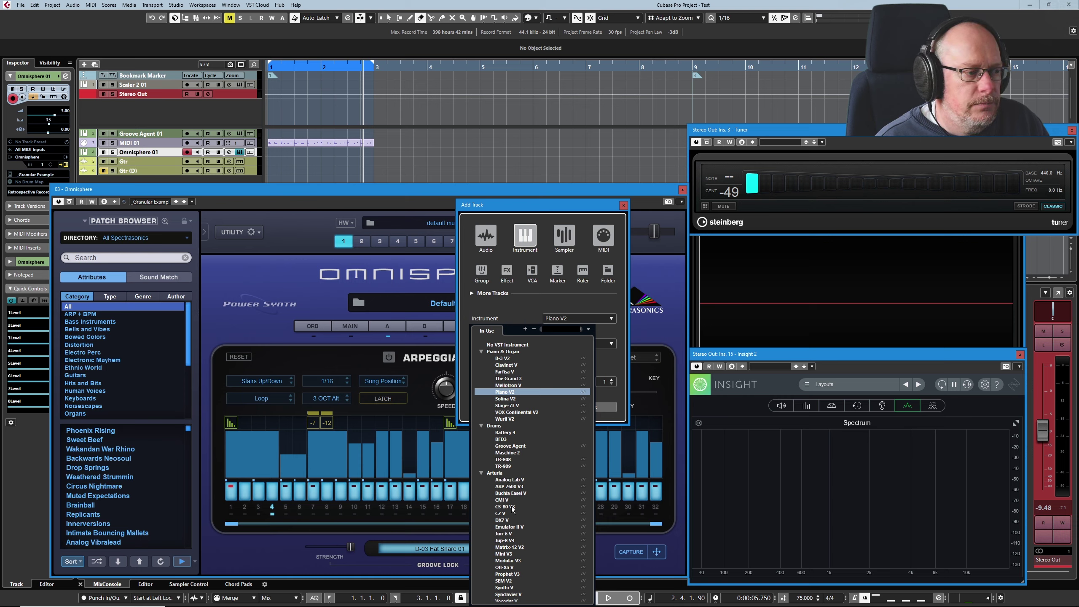
{"action": "left_click", "coordinate": [505, 507]}
{"action": "left_click", "coordinate": [574, 408]}
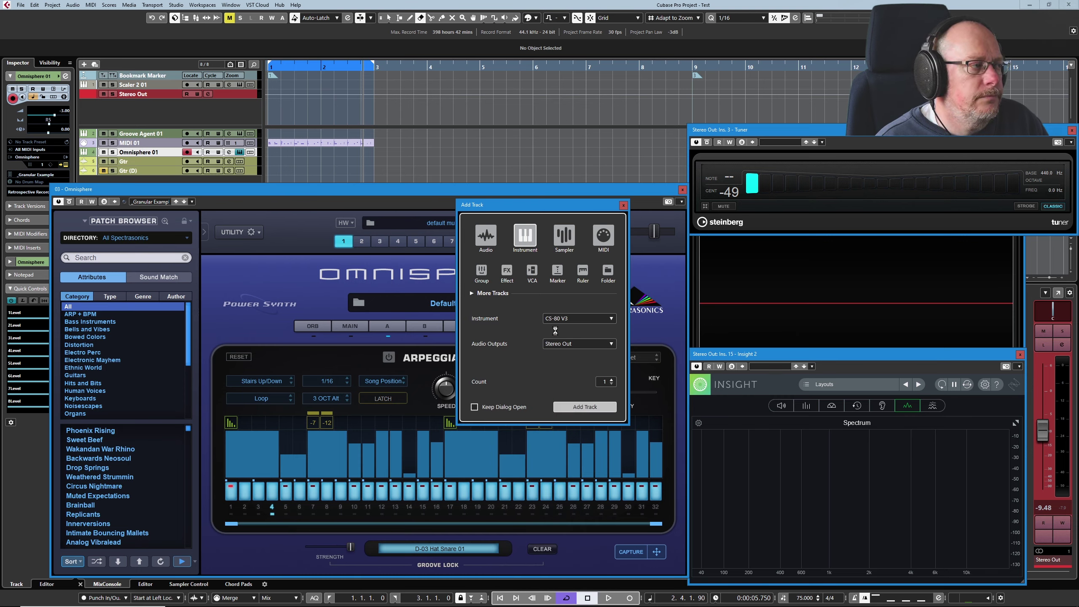
Step: Capture the arpeggio onto the CS-80 V3 01 track and play it back
{"action": "left_click_drag", "start_coordinate": [263, 127], "coordinate": [272, 162]}
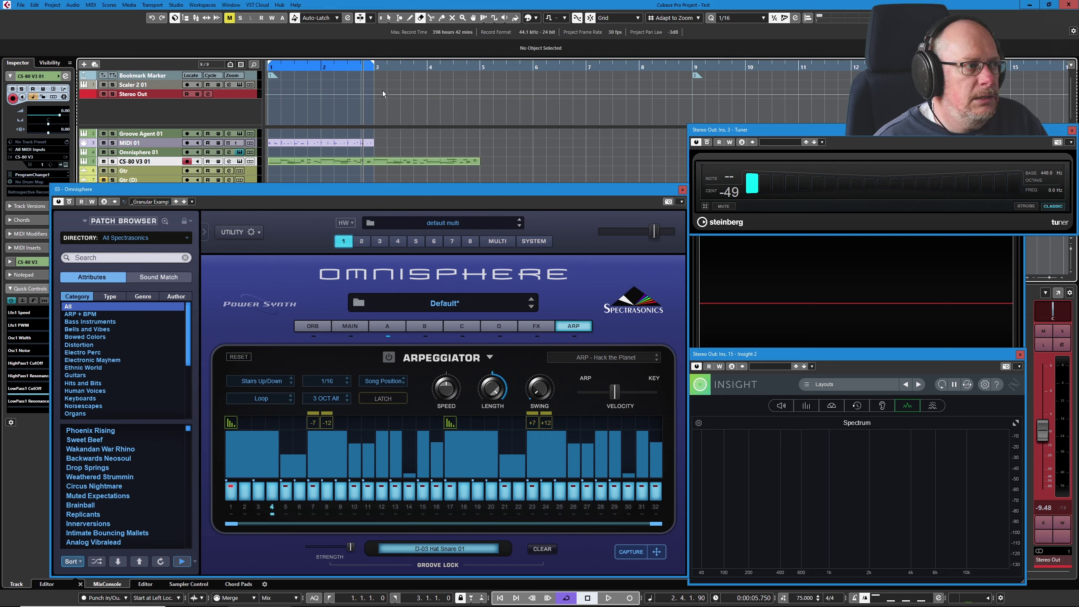
{"action": "key", "text": "space"}
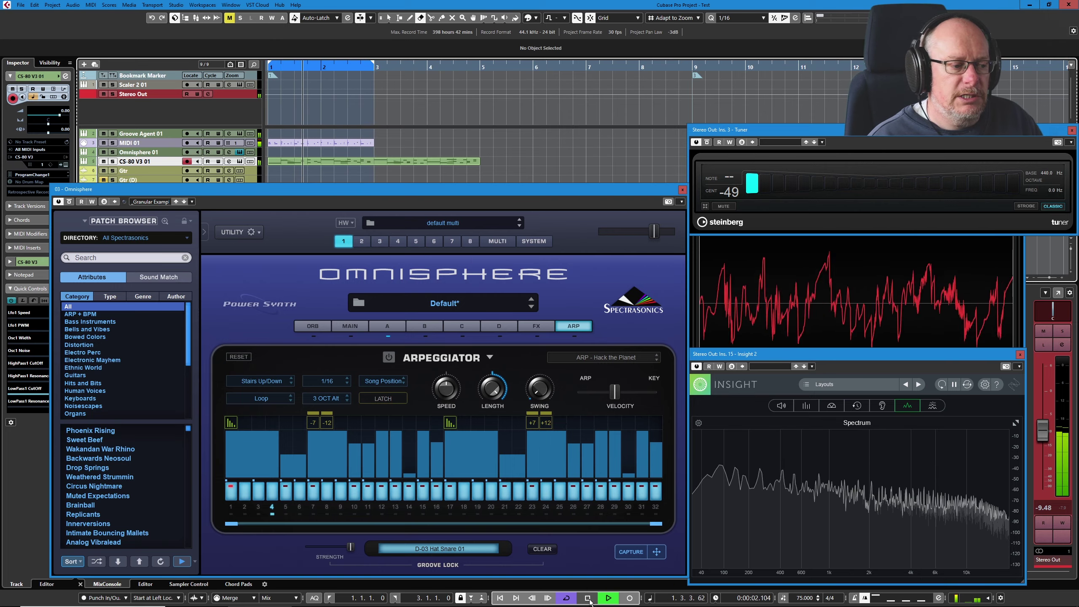
{"action": "key", "text": "space"}
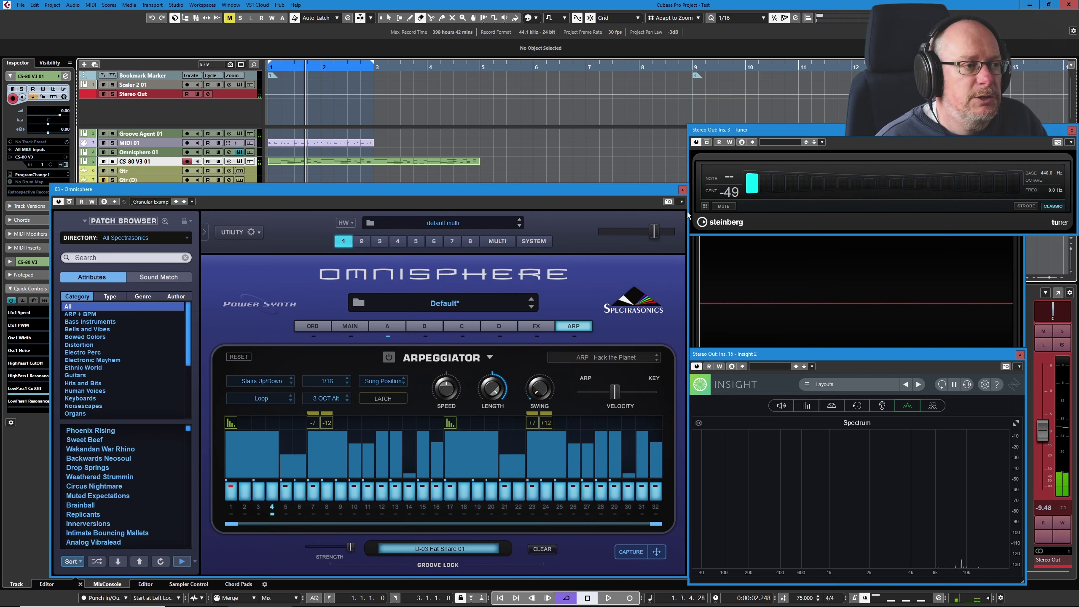
Step: Close Omnisphere, open the captured CS-80 part in the Key Editor and add a Pitchbend lane
{"action": "left_click", "coordinate": [682, 190]}
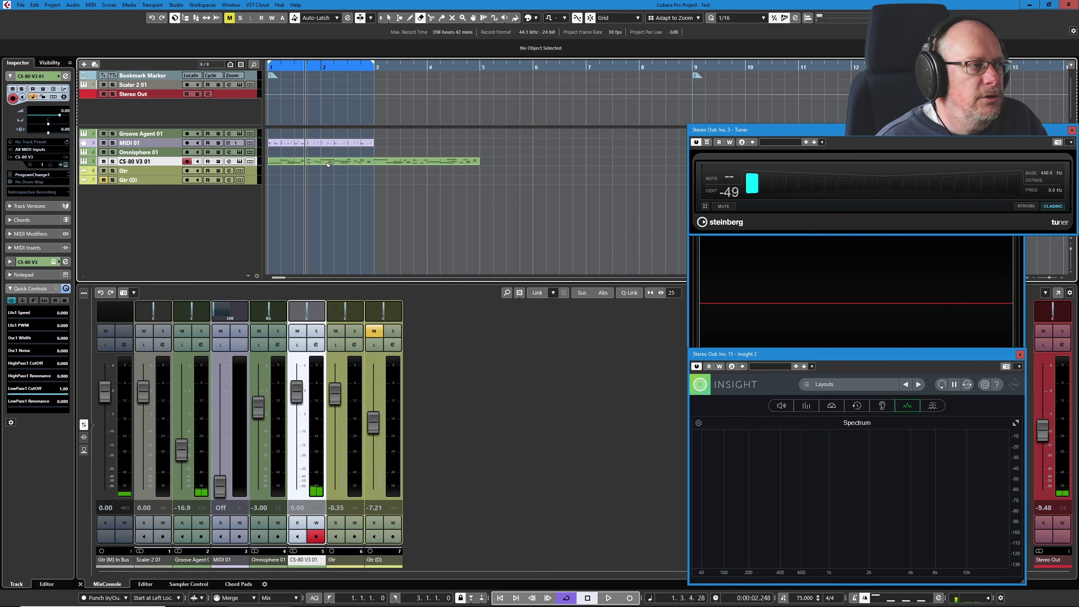
{"action": "key", "text": "1"}
{"action": "double_click", "coordinate": [330, 162]}
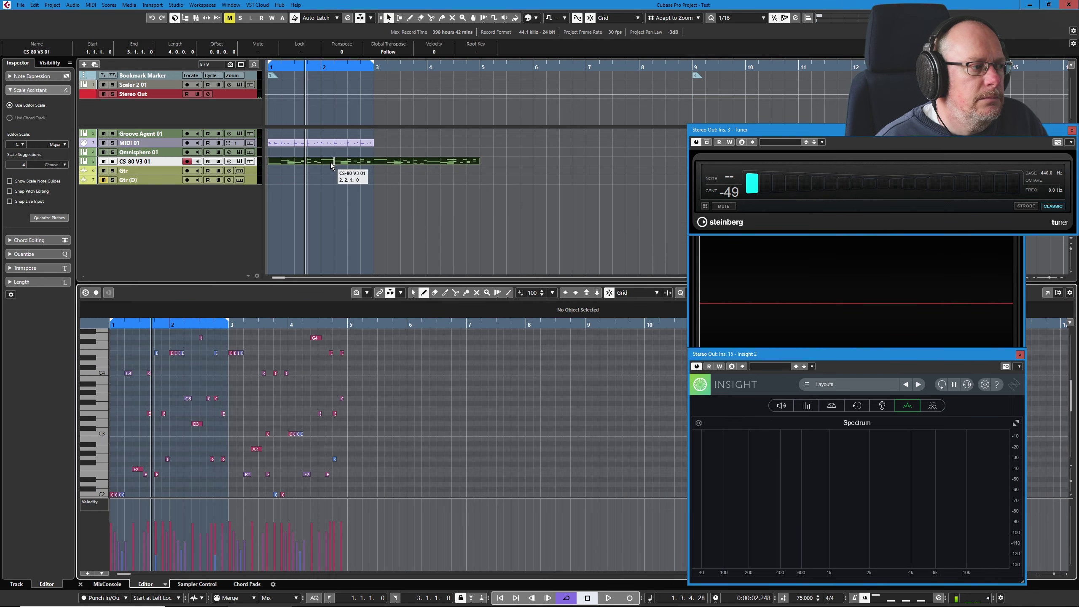
{"action": "left_click", "coordinate": [88, 573]}
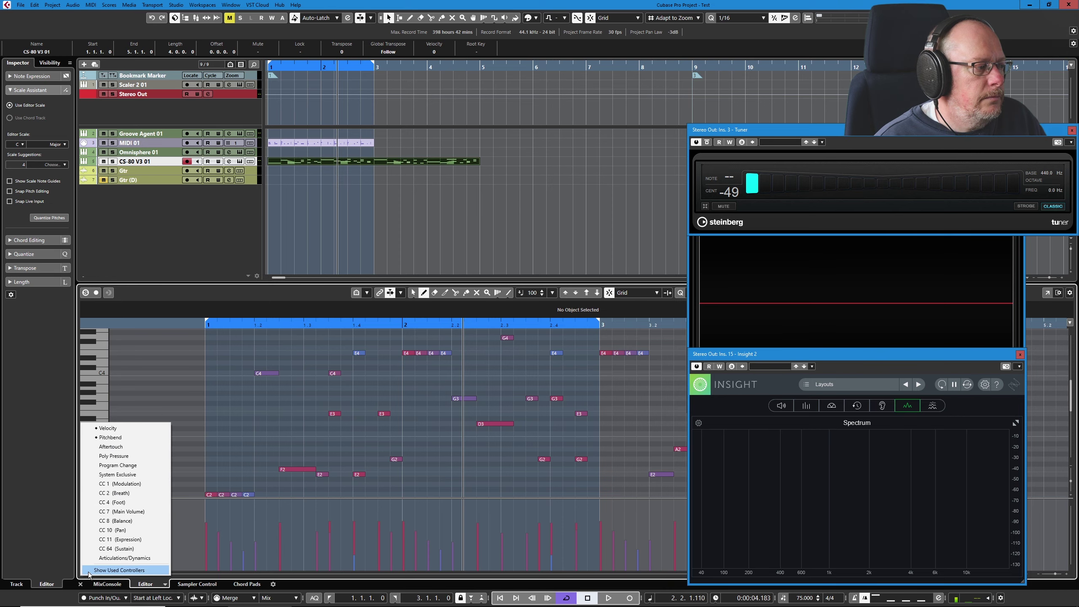
{"action": "left_click", "coordinate": [121, 438]}
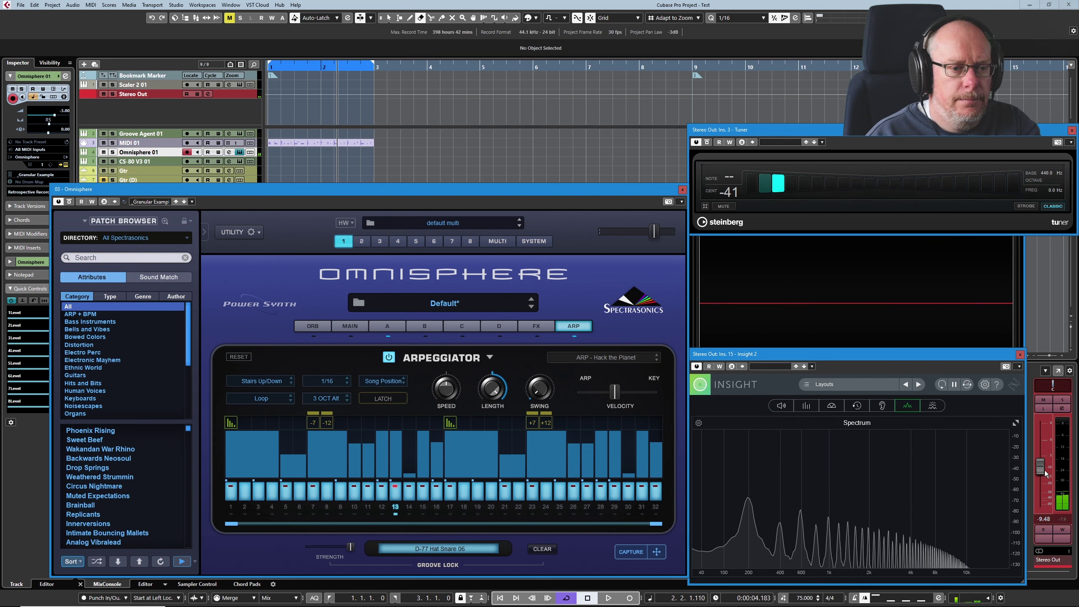
Step: Raise Stereo Out to -5.72 and sweep Groove Lock Strength down to zero and back to full
{"action": "left_click_drag", "start_coordinate": [1040, 468], "coordinate": [1042, 460]}
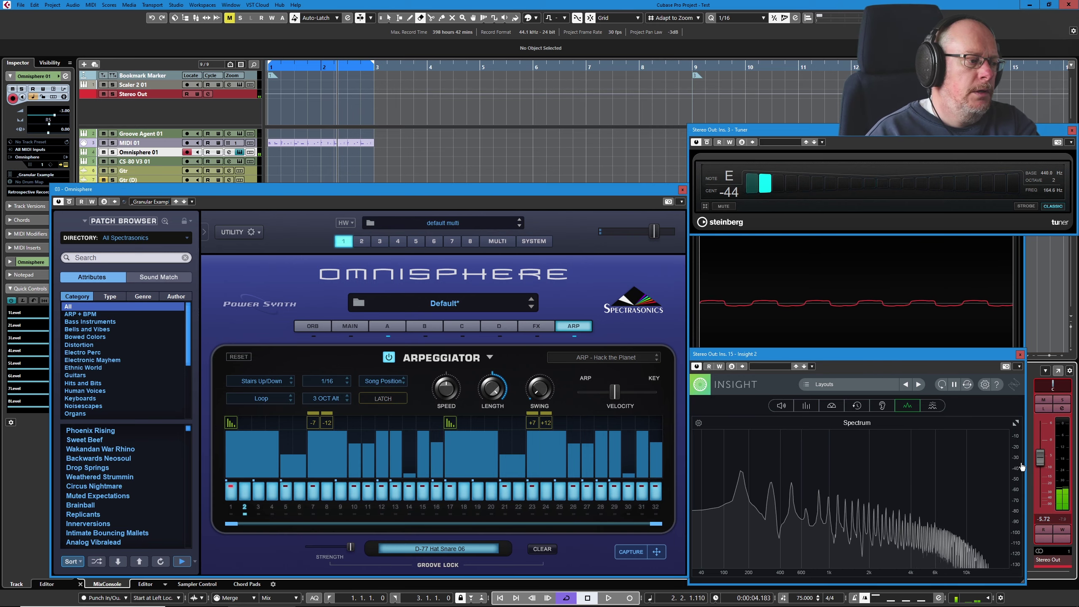
{"action": "left_click_drag", "start_coordinate": [350, 547], "coordinate": [272, 537]}
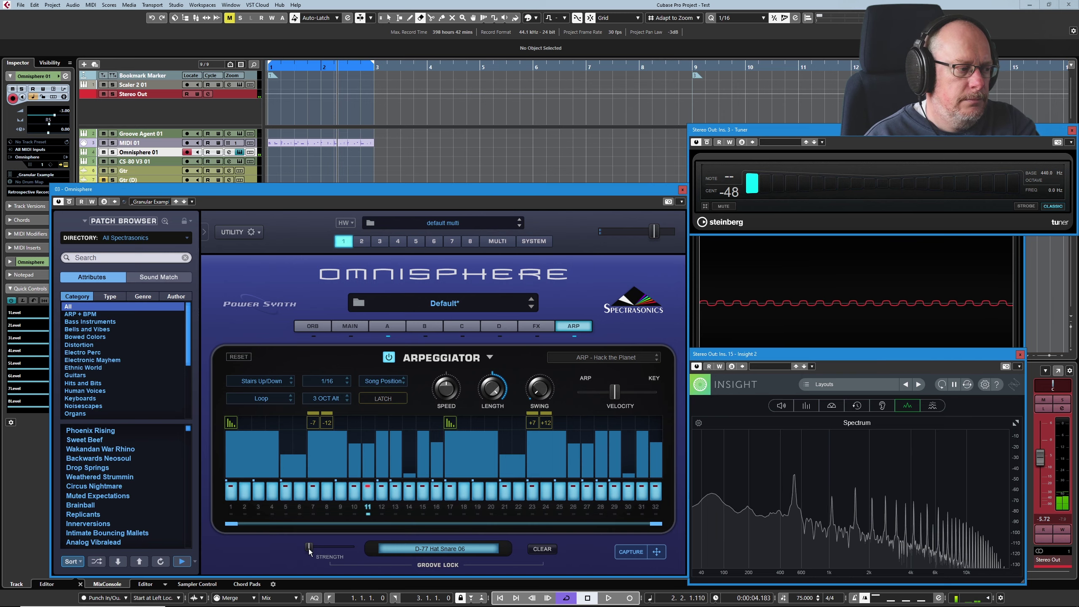
{"action": "left_click_drag", "start_coordinate": [309, 548], "coordinate": [396, 553]}
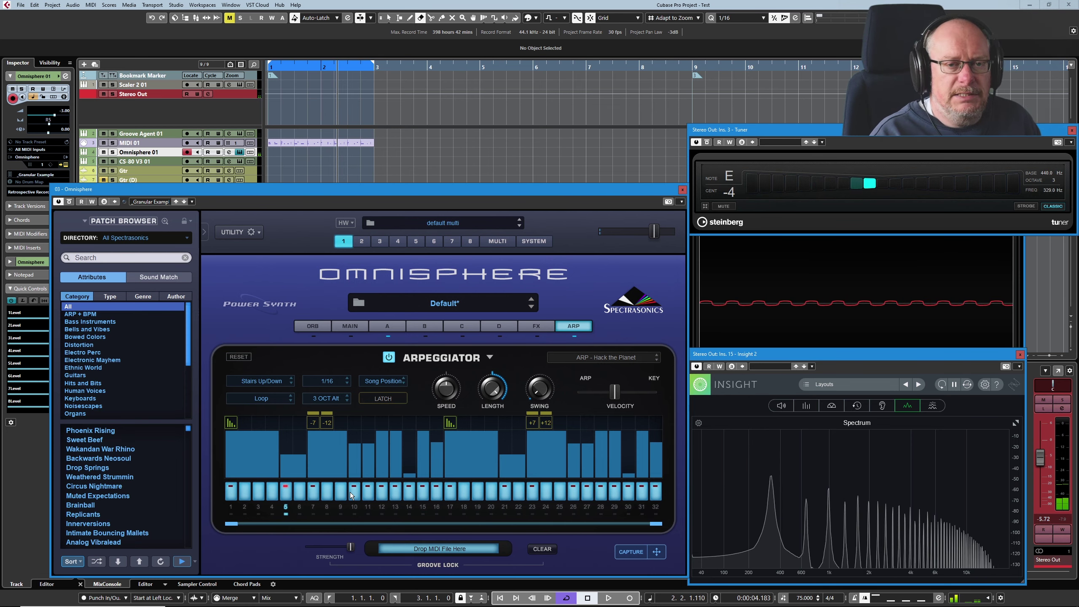
{"action": "left_click", "coordinate": [379, 398]}
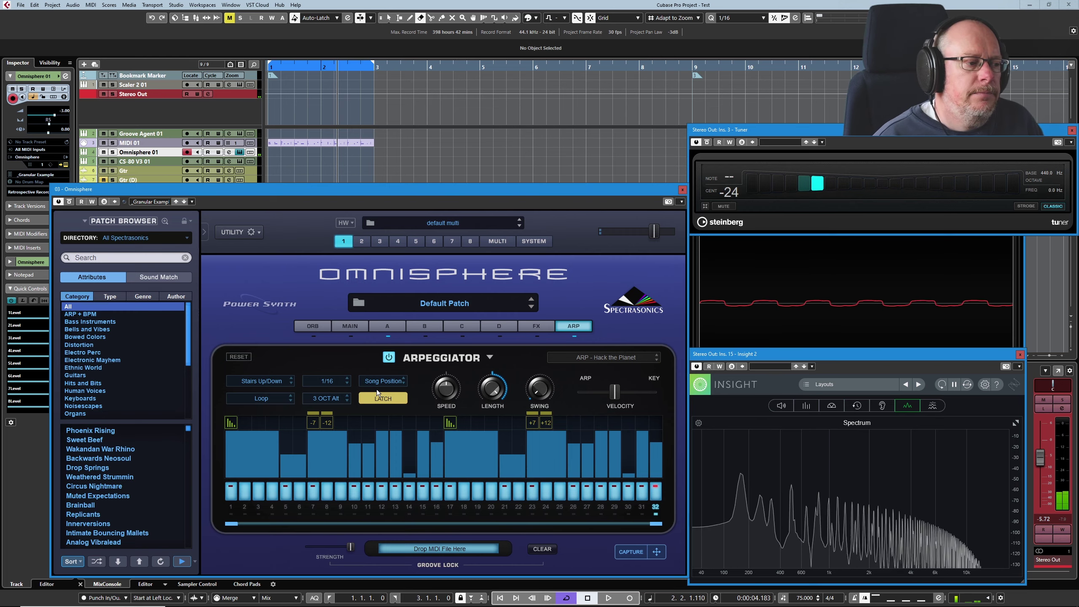
{"action": "left_click", "coordinate": [240, 358]}
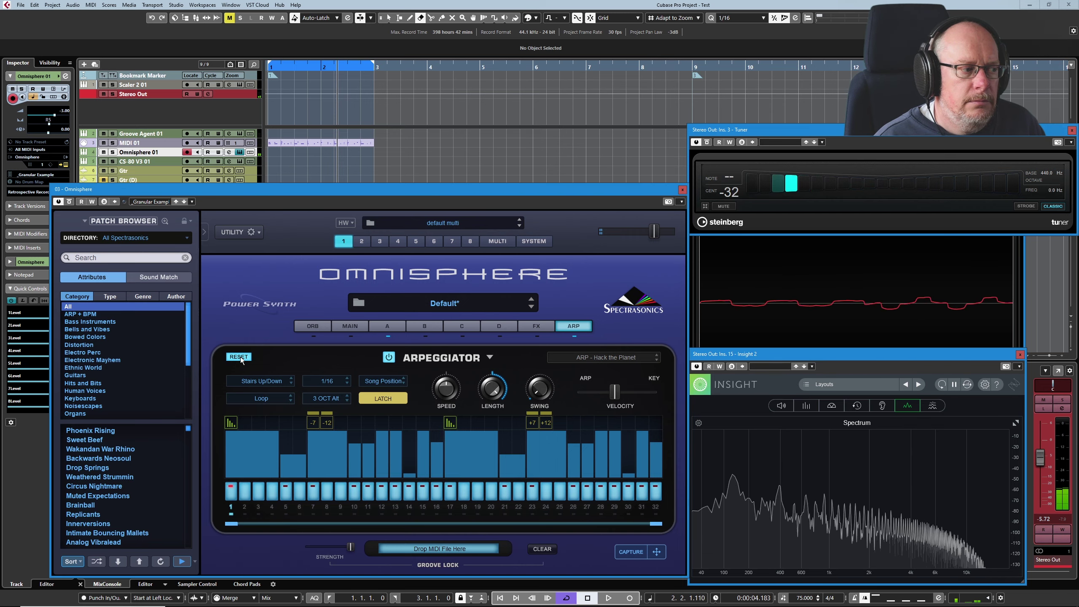
{"action": "left_click", "coordinate": [382, 398]}
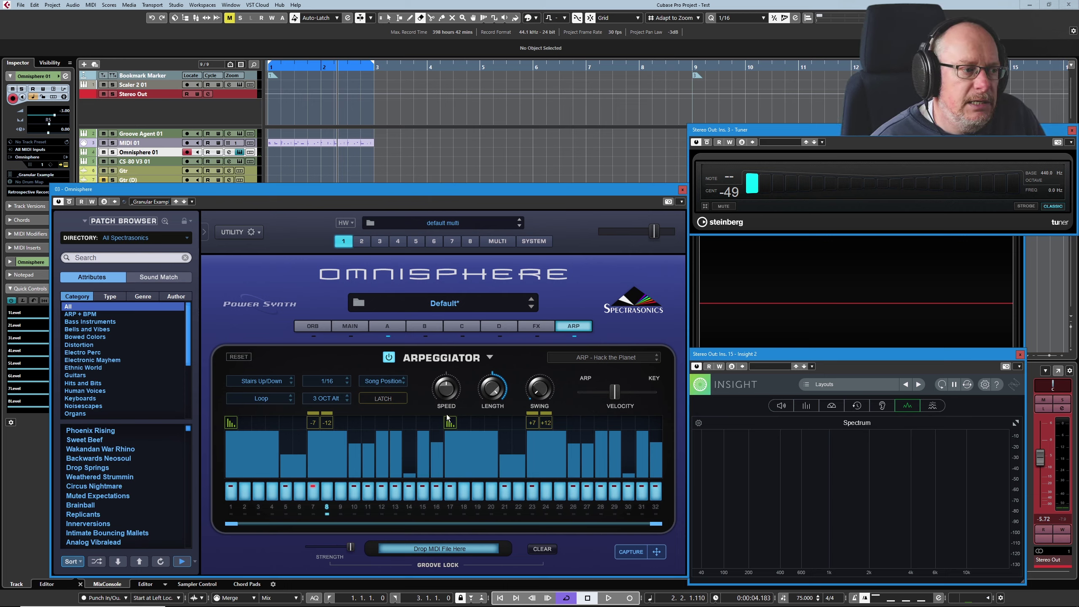
Step: Give step 12 a Slide +12, step 14 a Hi-Low Lo and step 19 a Slide +14
{"action": "left_click", "coordinate": [378, 419]}
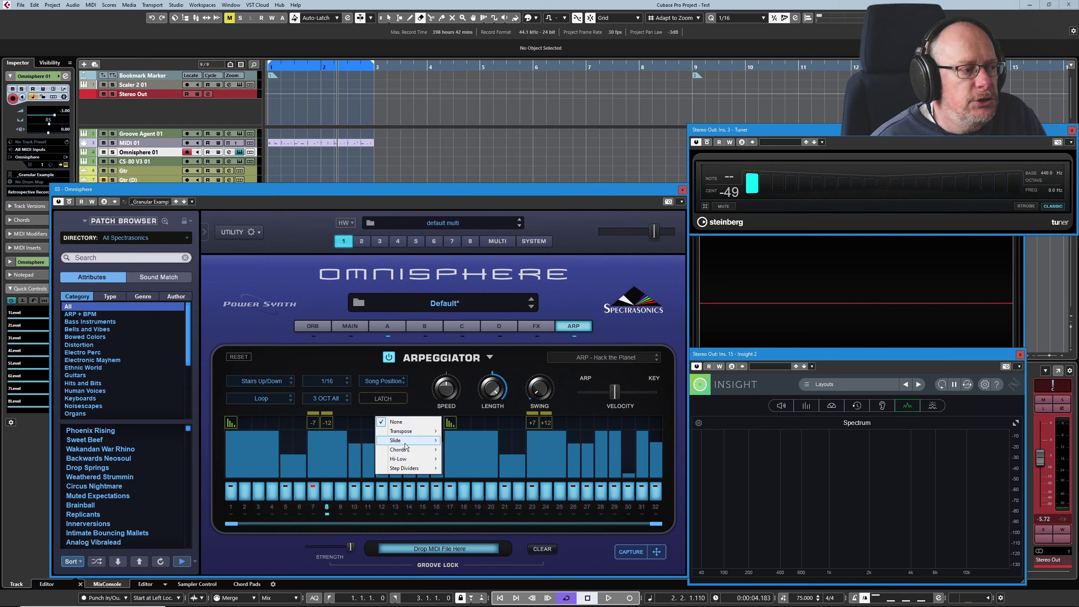
{"action": "mouse_move", "coordinate": [404, 442]}
{"action": "left_click", "coordinate": [453, 305]}
{"action": "left_click", "coordinate": [407, 421]}
{"action": "mouse_move", "coordinate": [444, 457]}
{"action": "left_click", "coordinate": [502, 459]}
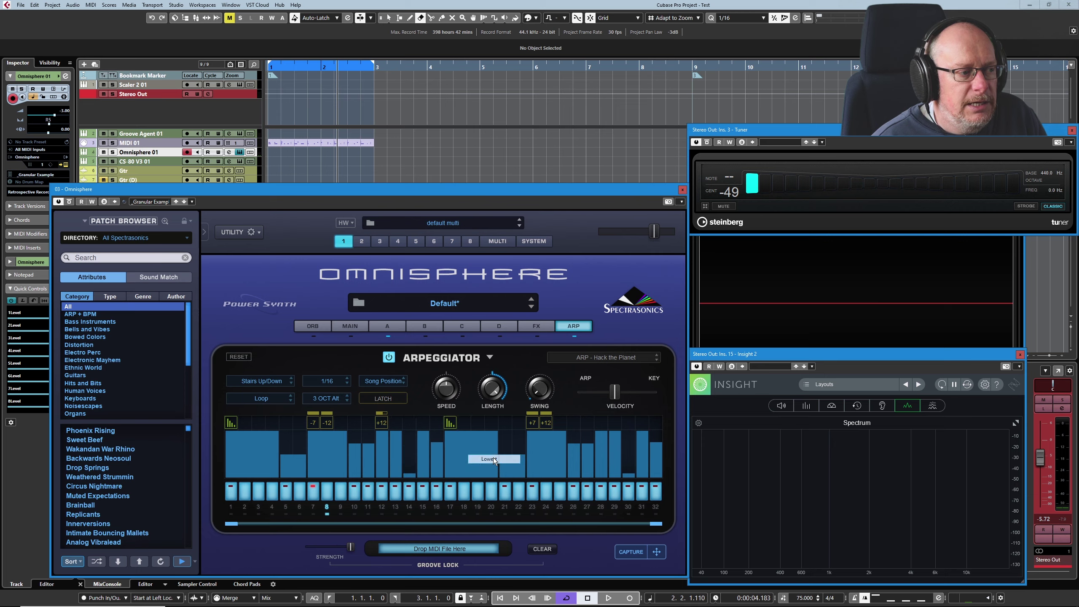
{"action": "left_click", "coordinate": [474, 422]}
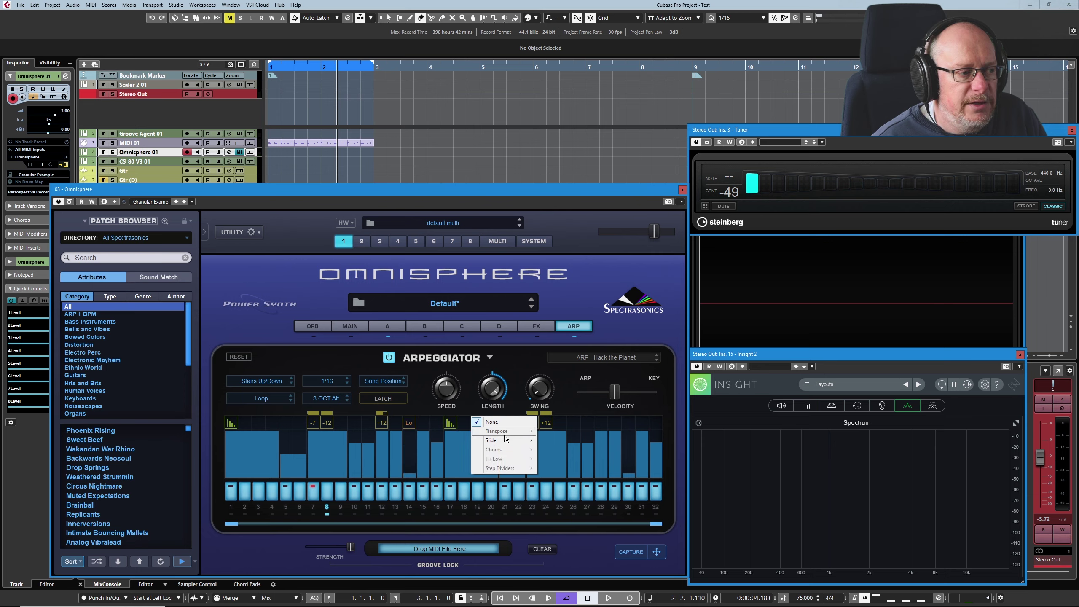
{"action": "mouse_move", "coordinate": [504, 440]}
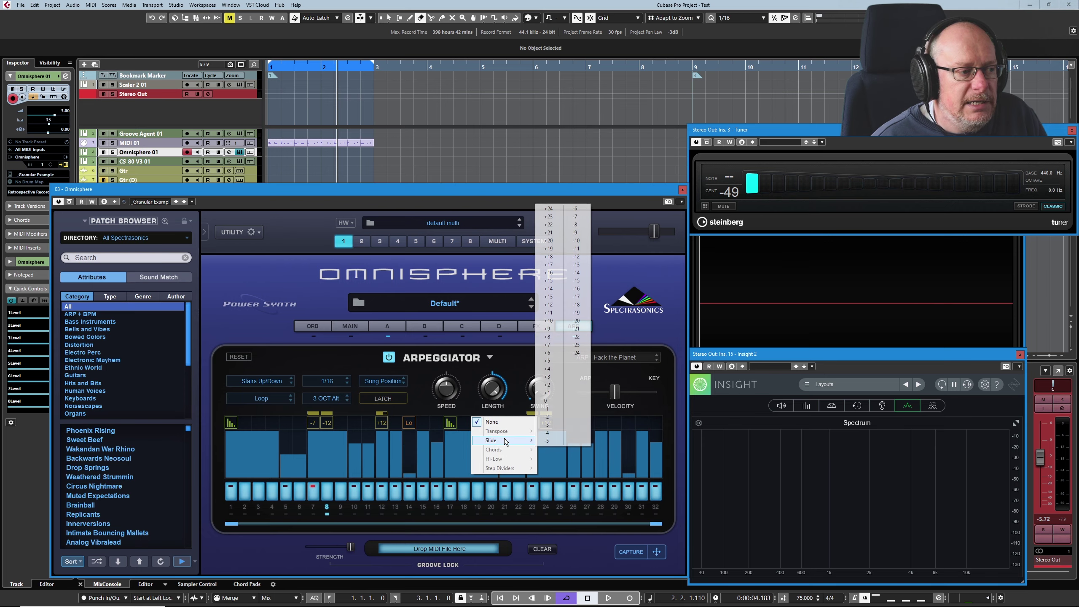
{"action": "left_click", "coordinate": [554, 290]}
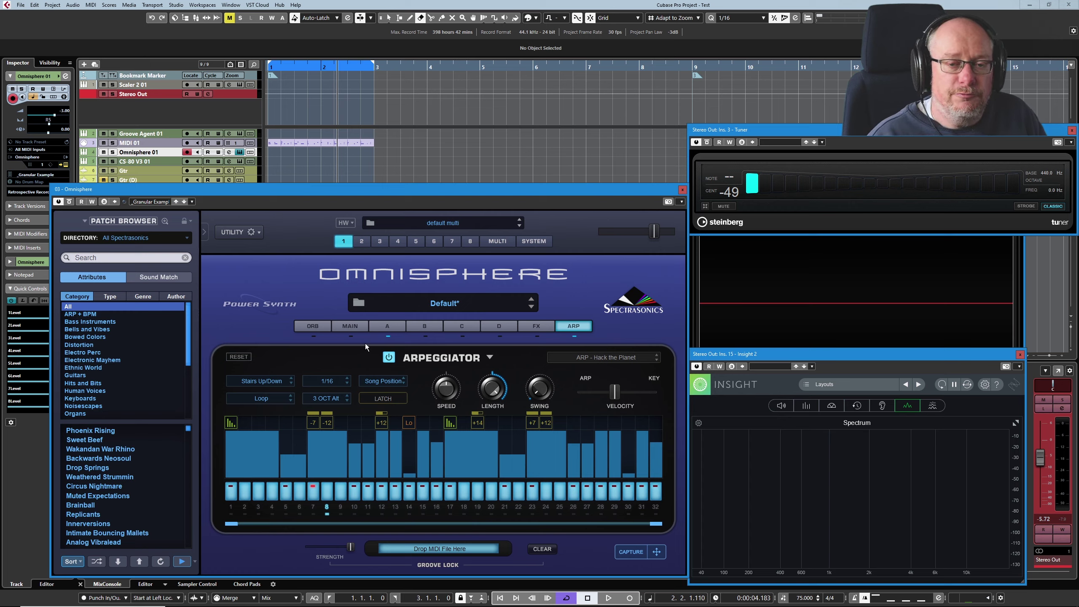